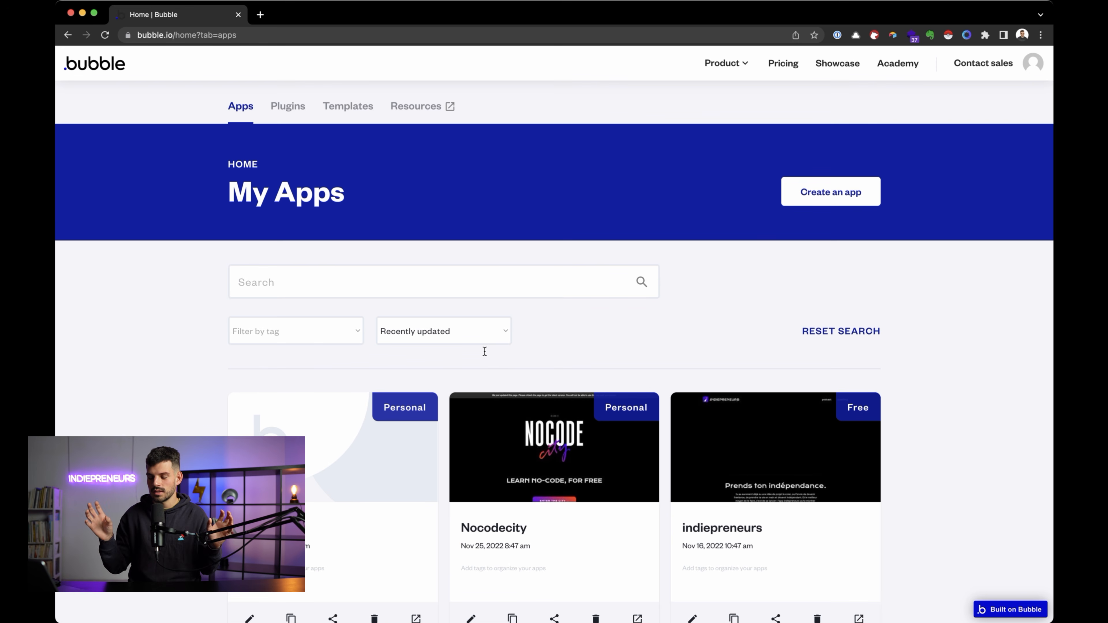
# Step: Look at the new-app form and the Plugins and Templates pages, and return to the Apps list
pyautogui.click(850, 192)
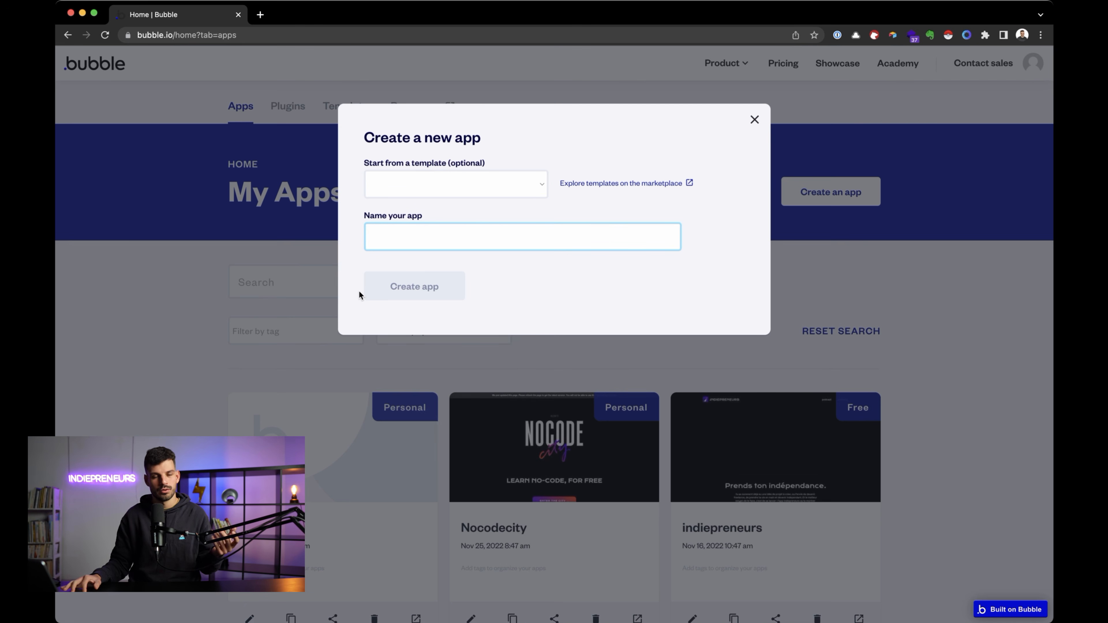
pyautogui.click(754, 120)
pyautogui.click(277, 113)
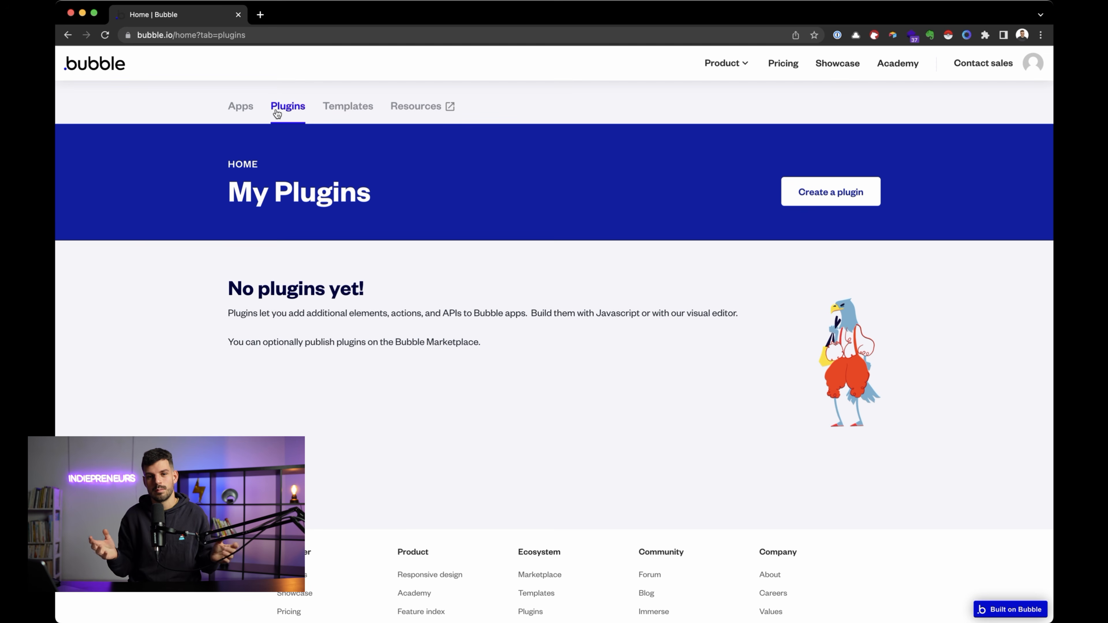
pyautogui.click(354, 105)
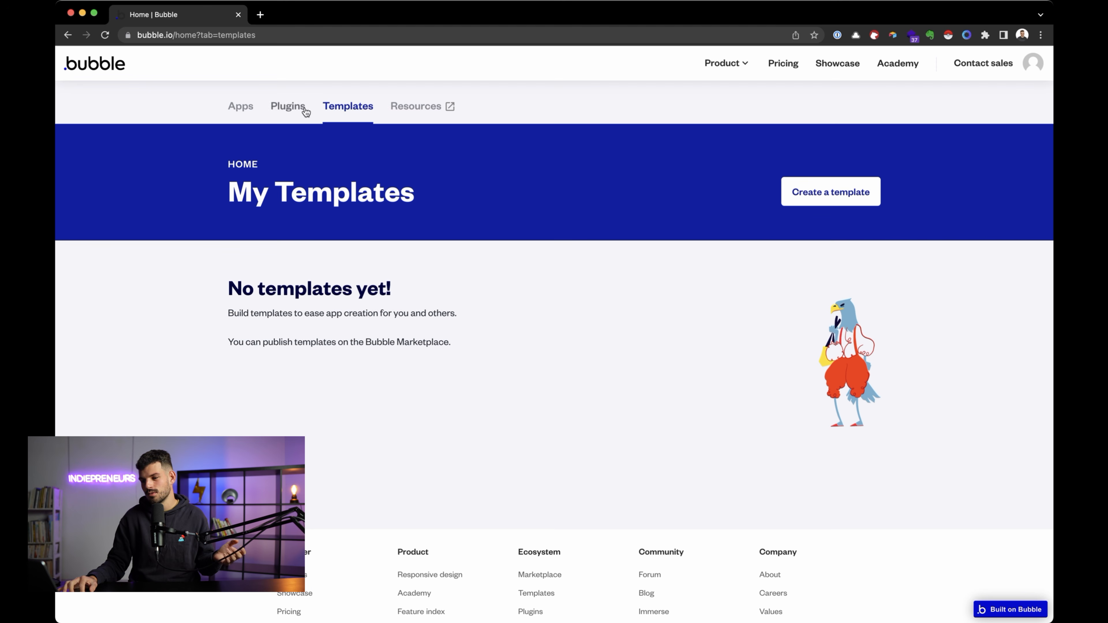
pyautogui.click(246, 113)
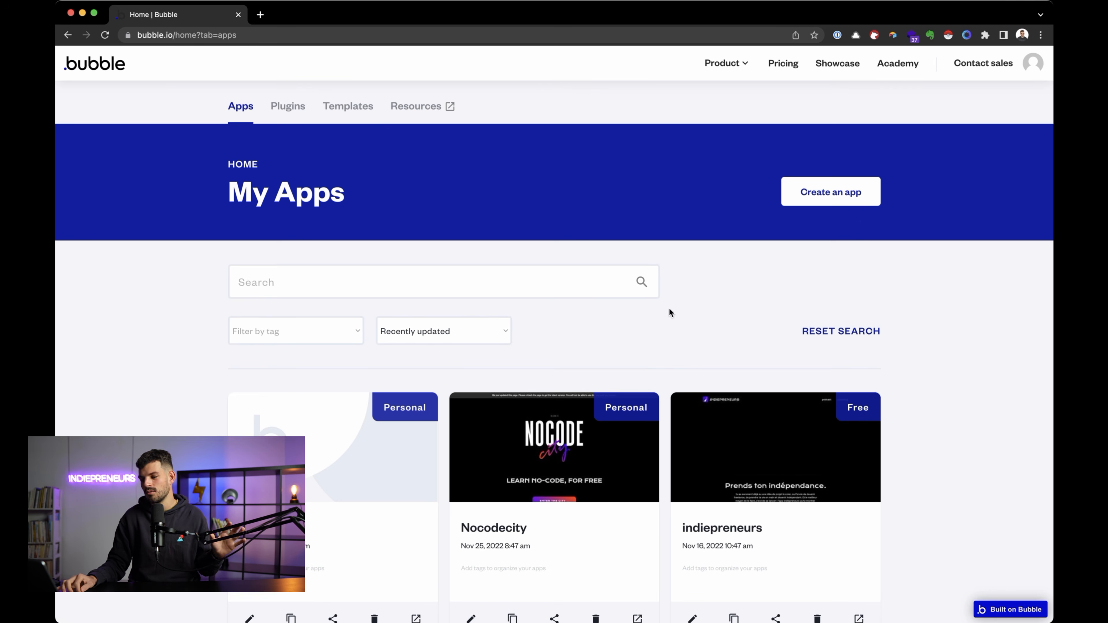
# Step: Create a new app named calbubbler without choosing a template
pyautogui.click(854, 204)
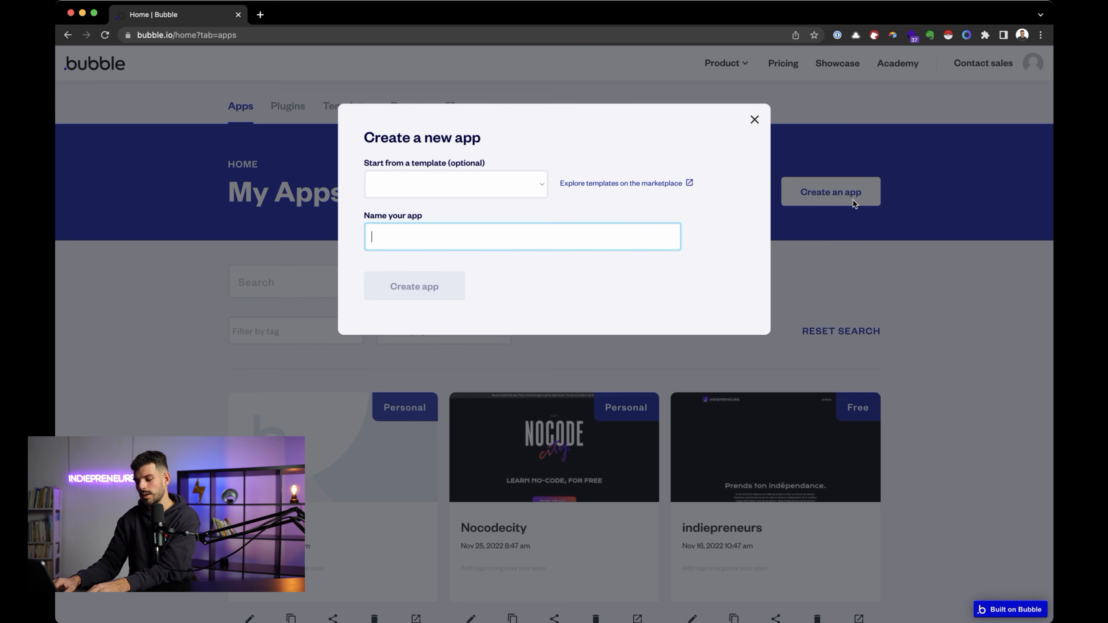
pyautogui.write('calbub')
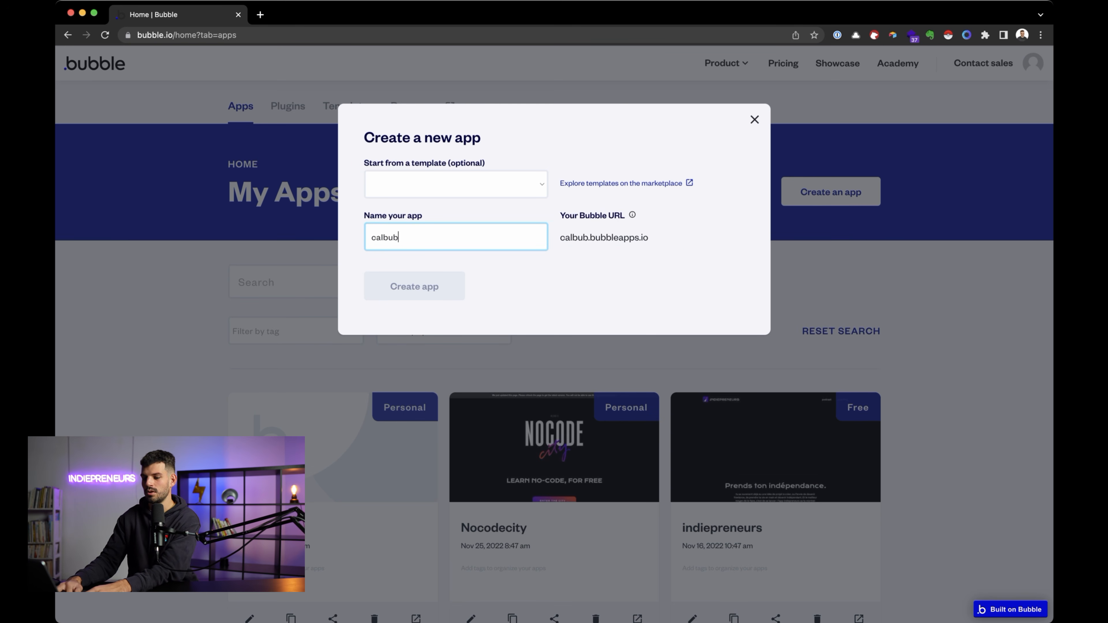
pyautogui.write('bler')
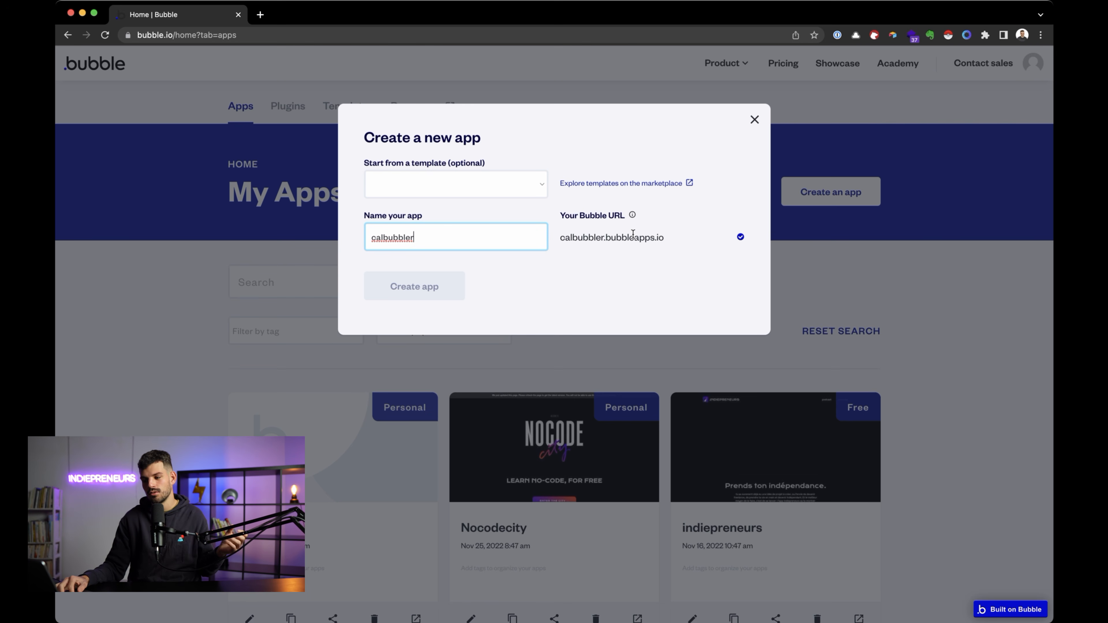
pyautogui.moveTo(558, 237); pyautogui.dragTo(657, 241)
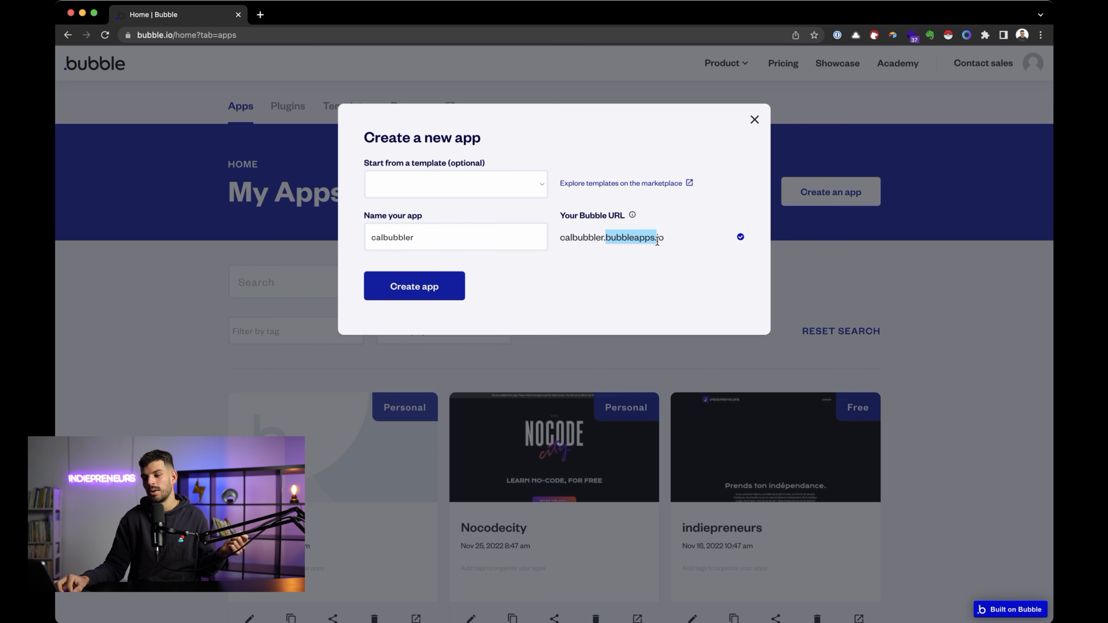
pyautogui.click(416, 288)
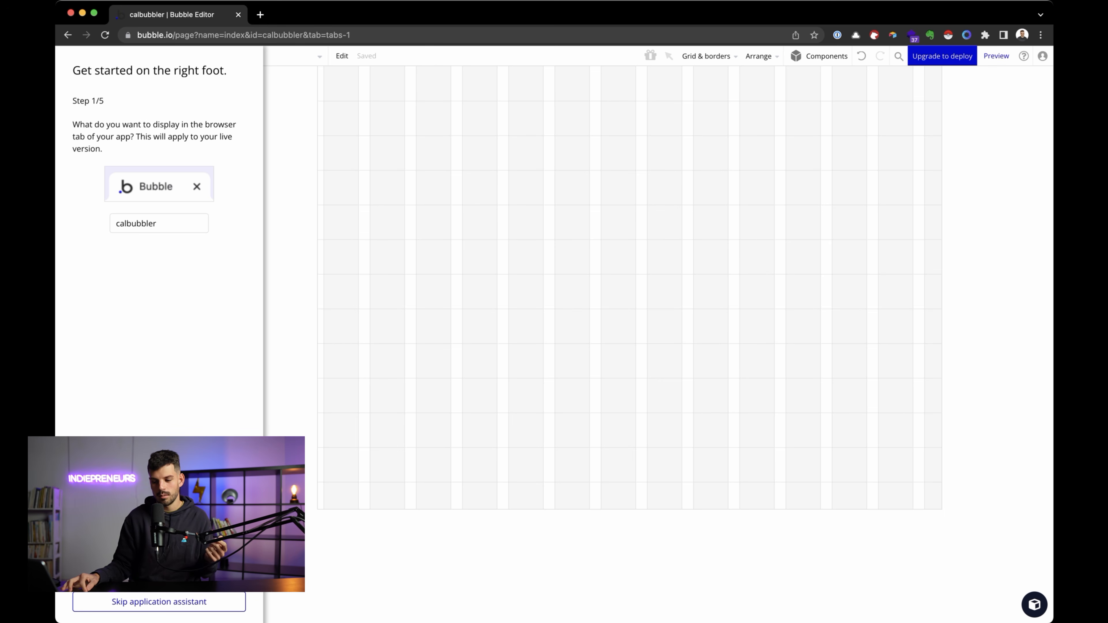
# Step: Complete the application assistant with French (fr_fr) as the main language, without installing the API Connector or any plugins
pyautogui.press('Return')
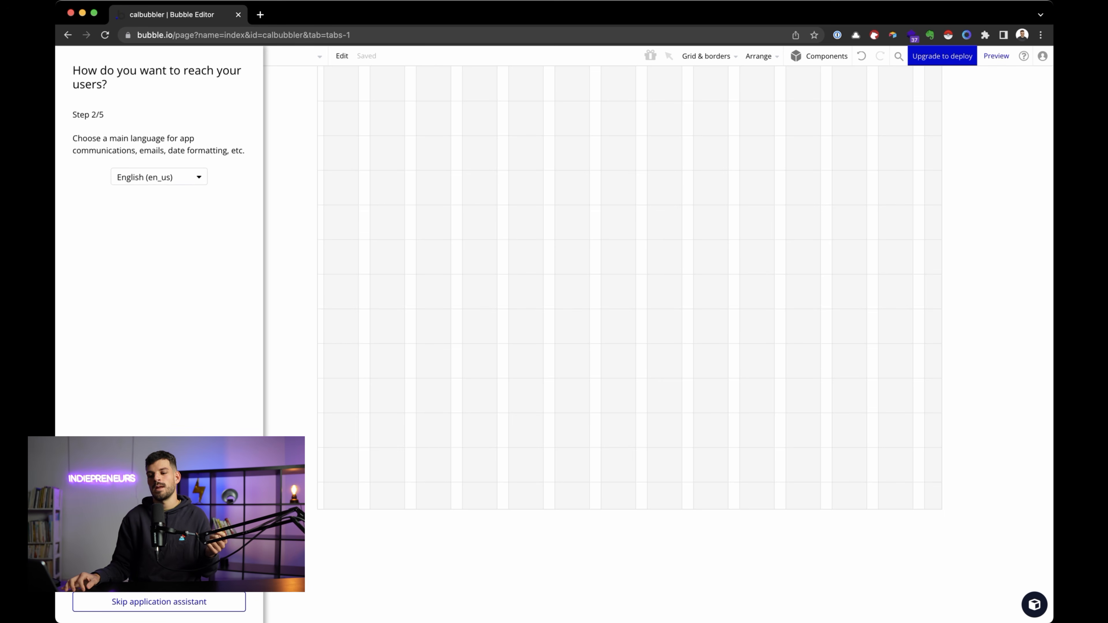
pyautogui.click(162, 174)
pyautogui.write('fr')
pyautogui.click(148, 247)
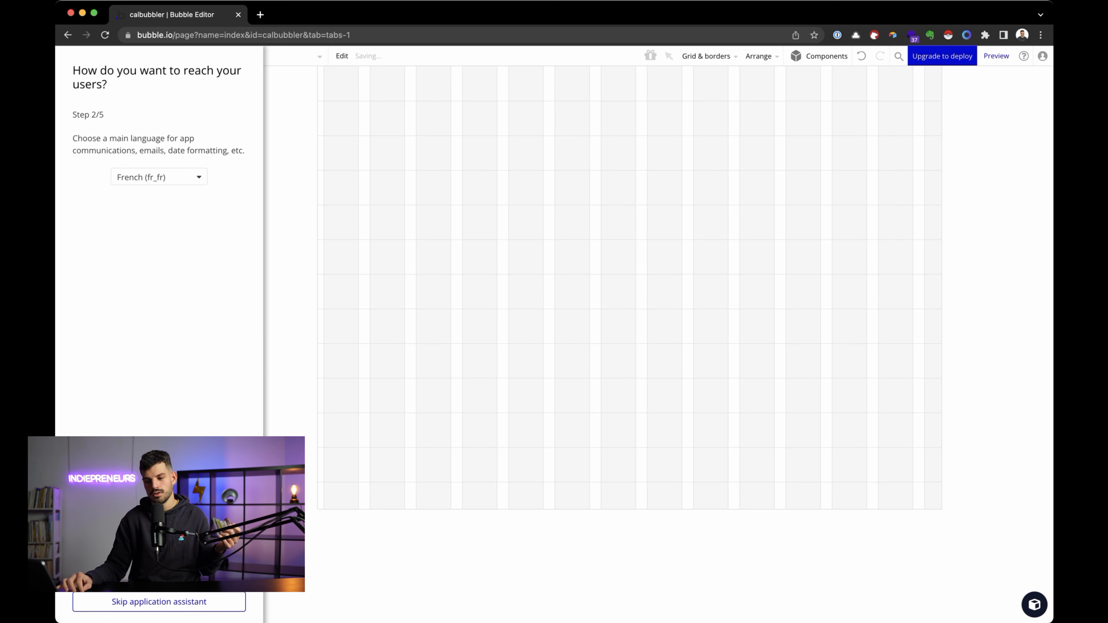
pyautogui.press('Return')
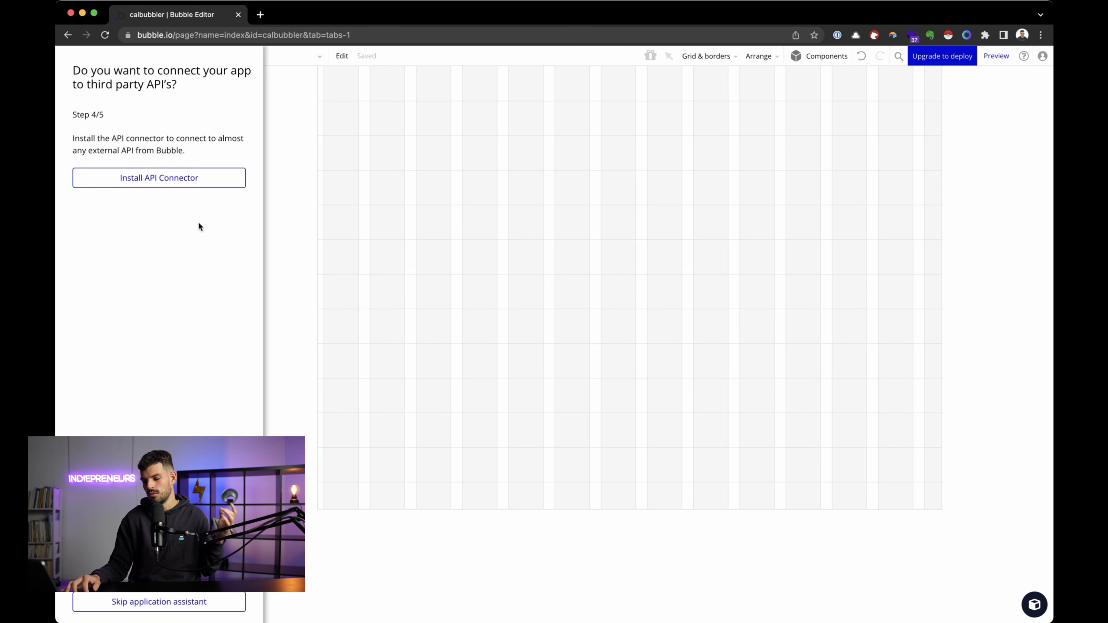
pyautogui.click(204, 569)
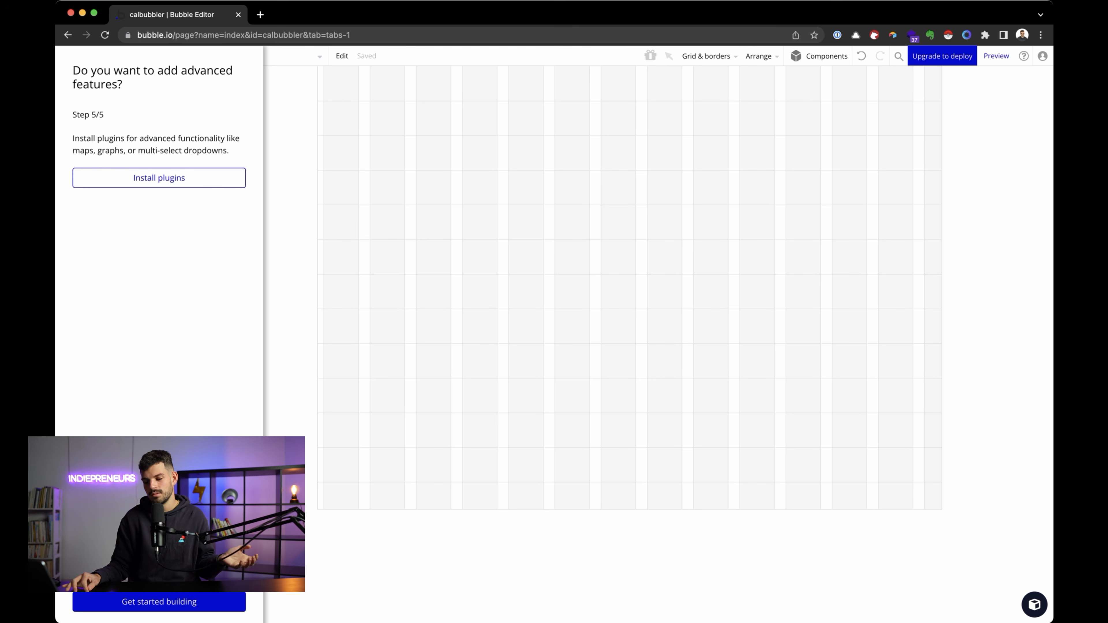
pyautogui.click(155, 604)
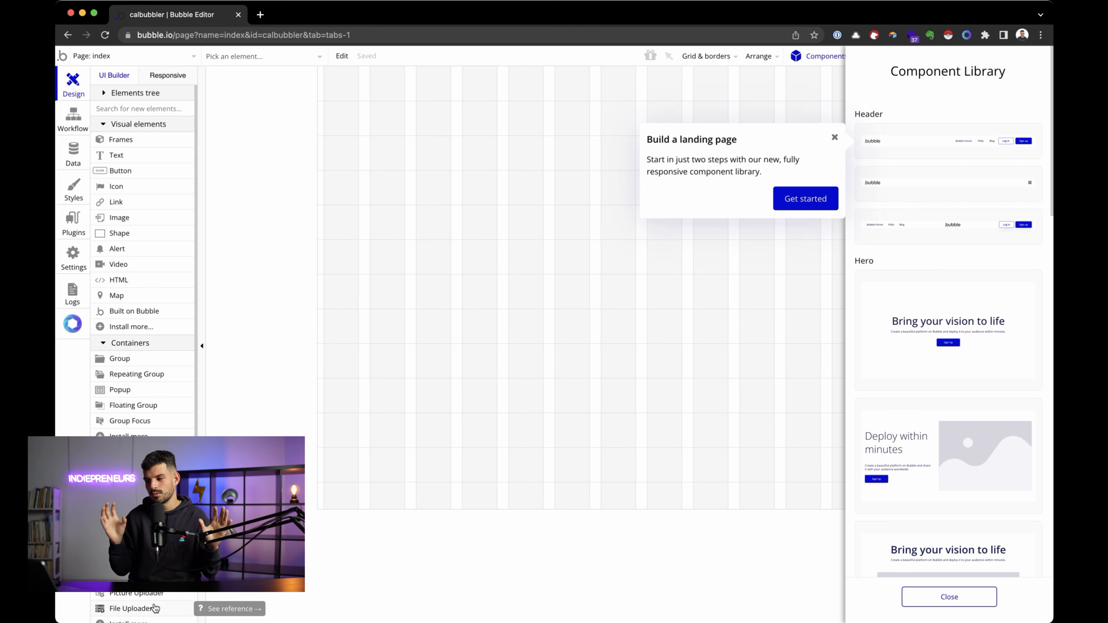
# Step: Try the "Bring your vision to life" hero component on the index page, shift it slightly upward and delete it
pyautogui.moveTo(957, 361); pyautogui.dragTo(534, 347)
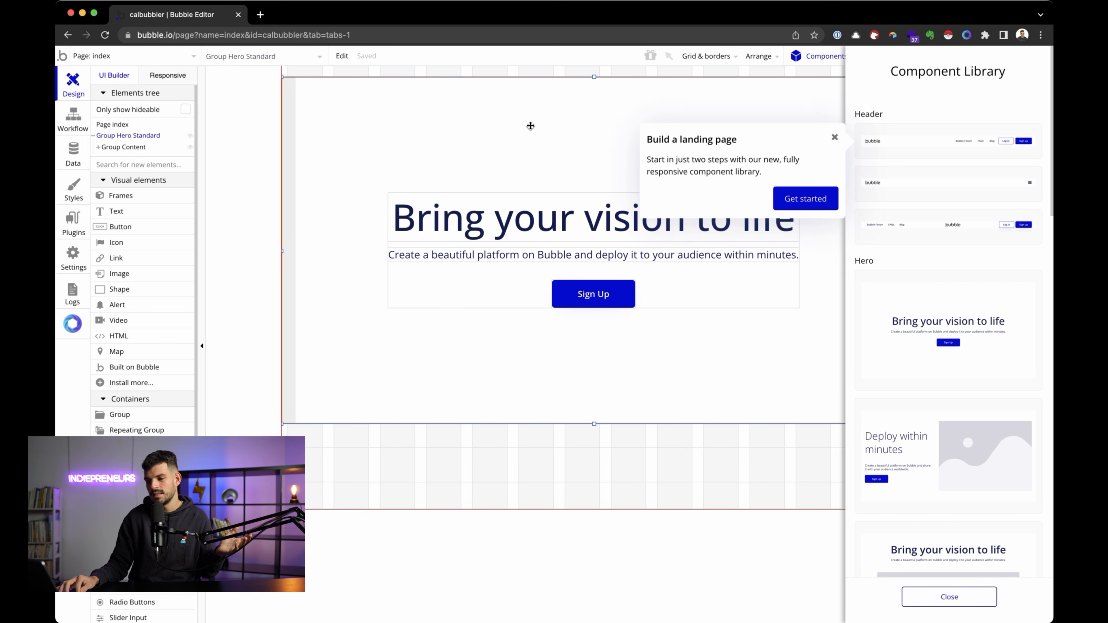
pyautogui.moveTo(530, 126); pyautogui.dragTo(527, 114)
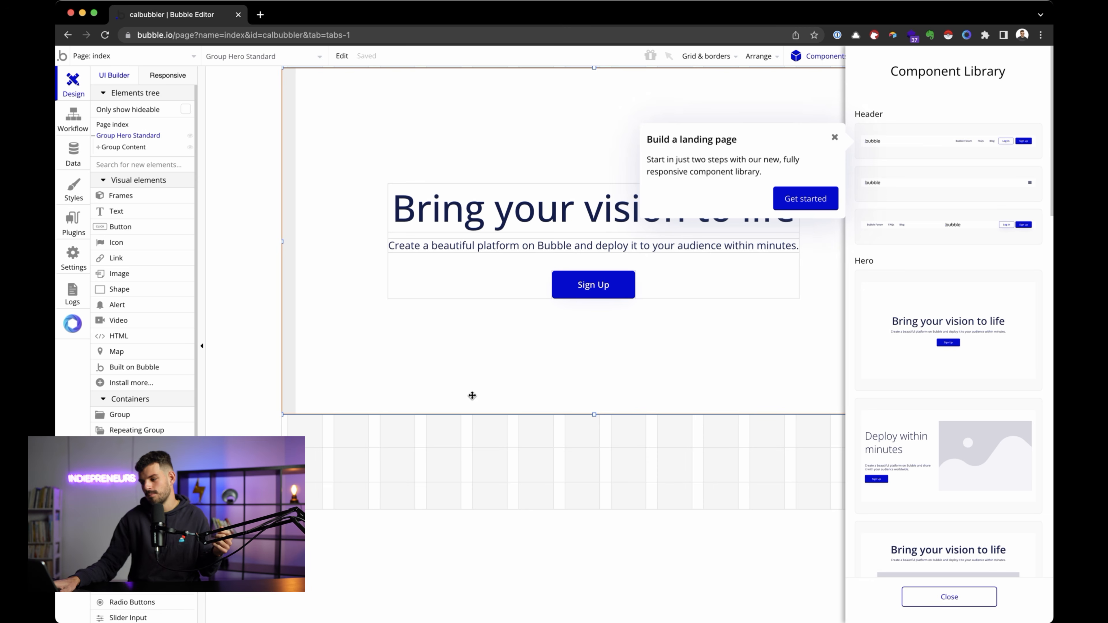
pyautogui.press('Delete')
# Step: Set the index page to column layout through the landing-page guide, dismiss the remaining tips and close the Component Library
pyautogui.click(829, 203)
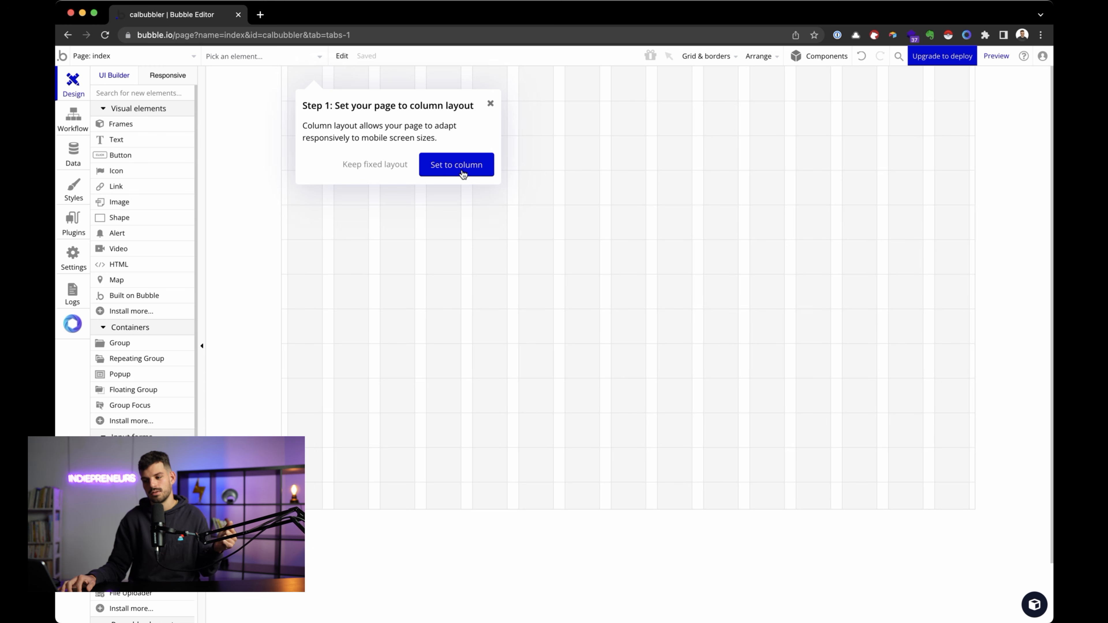
pyautogui.click(462, 171)
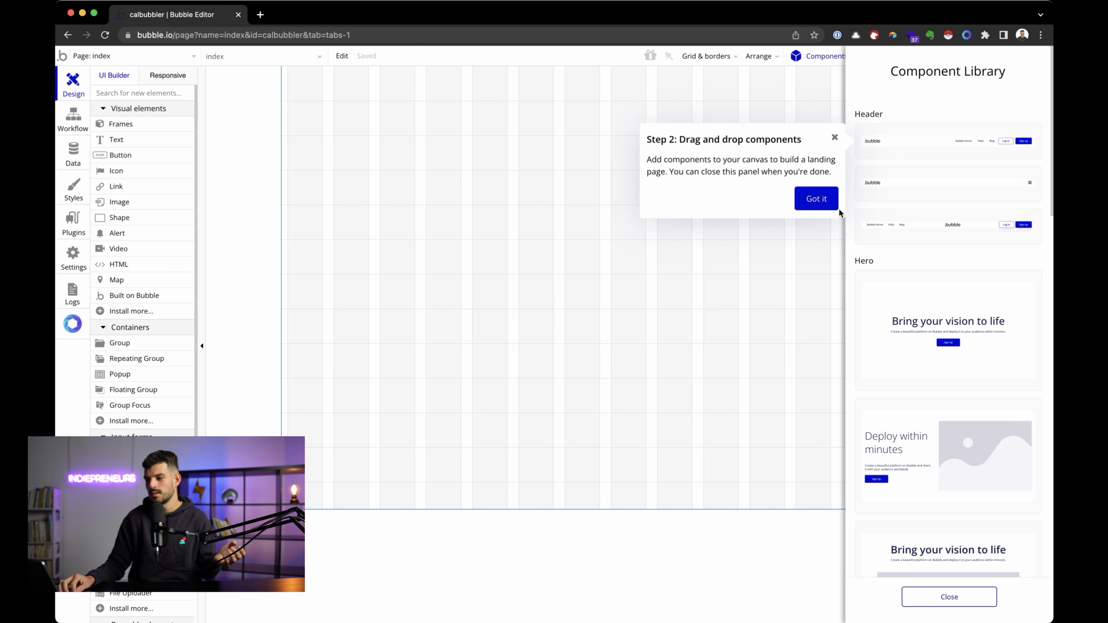
pyautogui.click(831, 199)
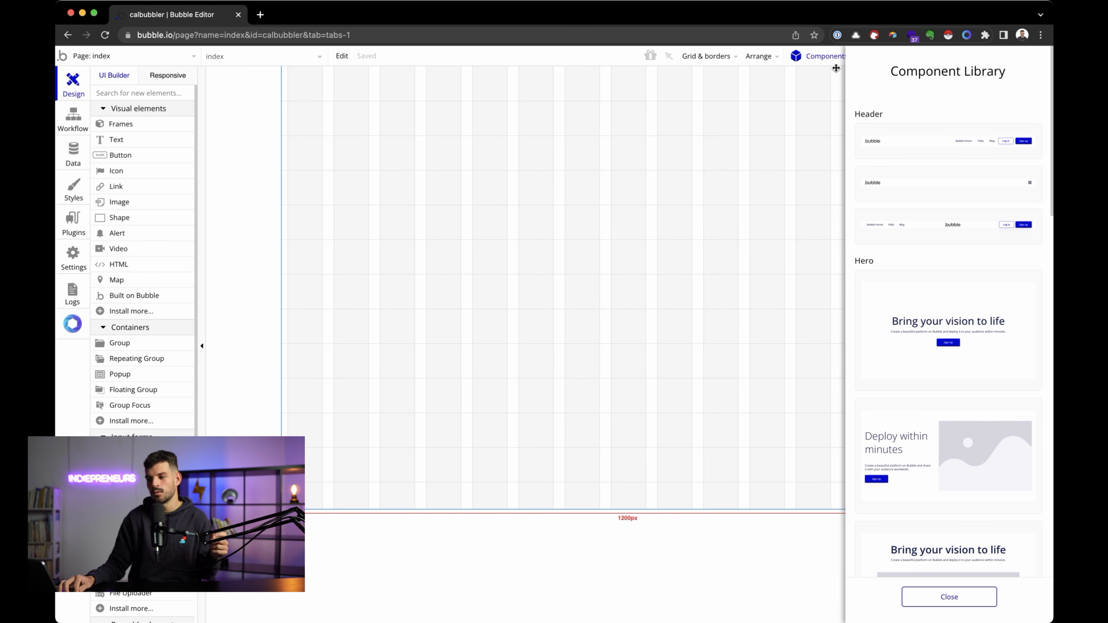
pyautogui.click(824, 62)
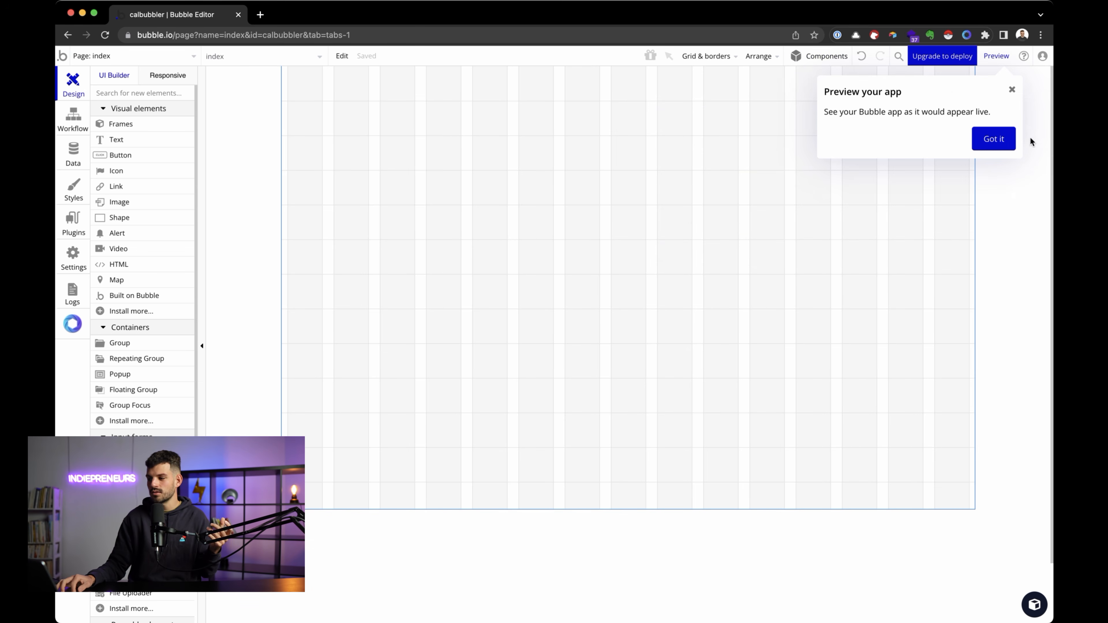
pyautogui.click(997, 140)
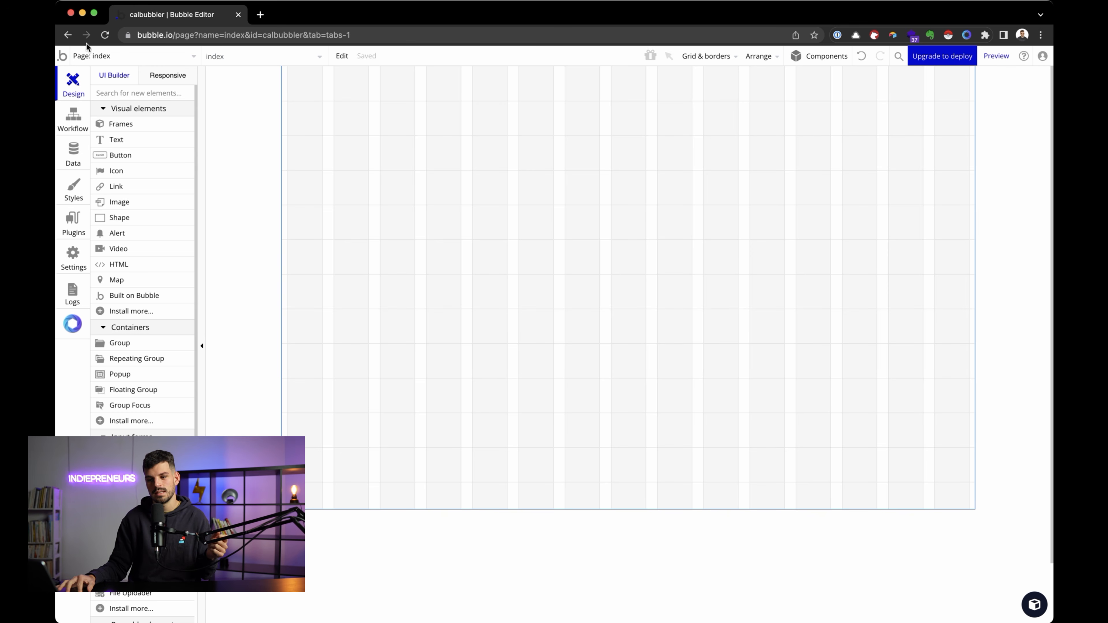
# Step: Examine the page picker, including its name search, reusable elements and folder options, and the element picker
pyautogui.click(88, 56)
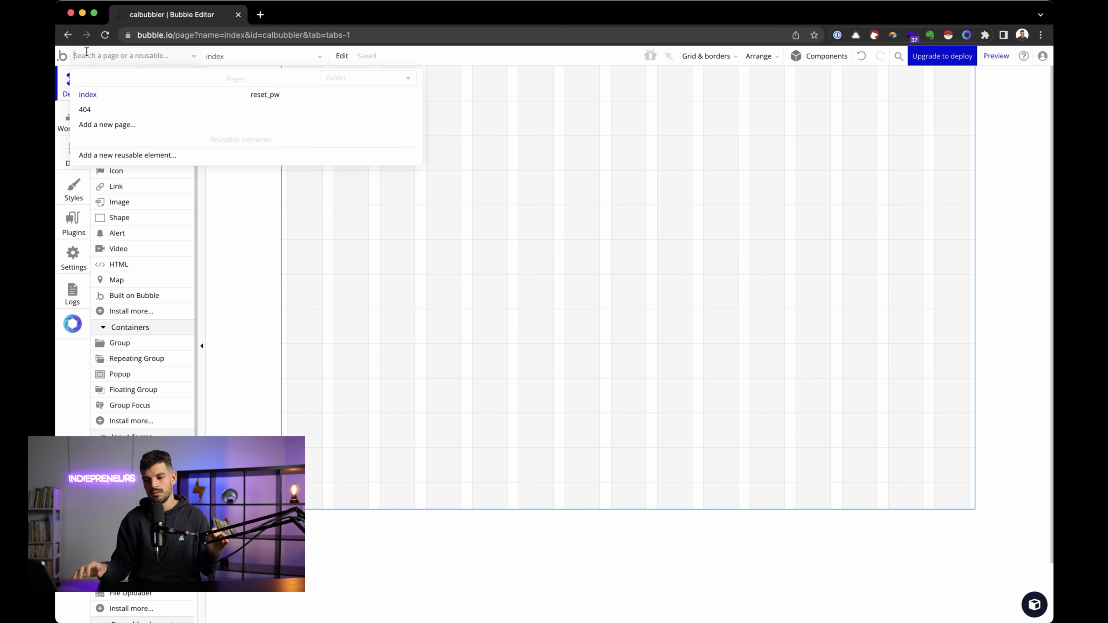
pyautogui.write('c')
pyautogui.press('BackSpace')
pyautogui.write('i')
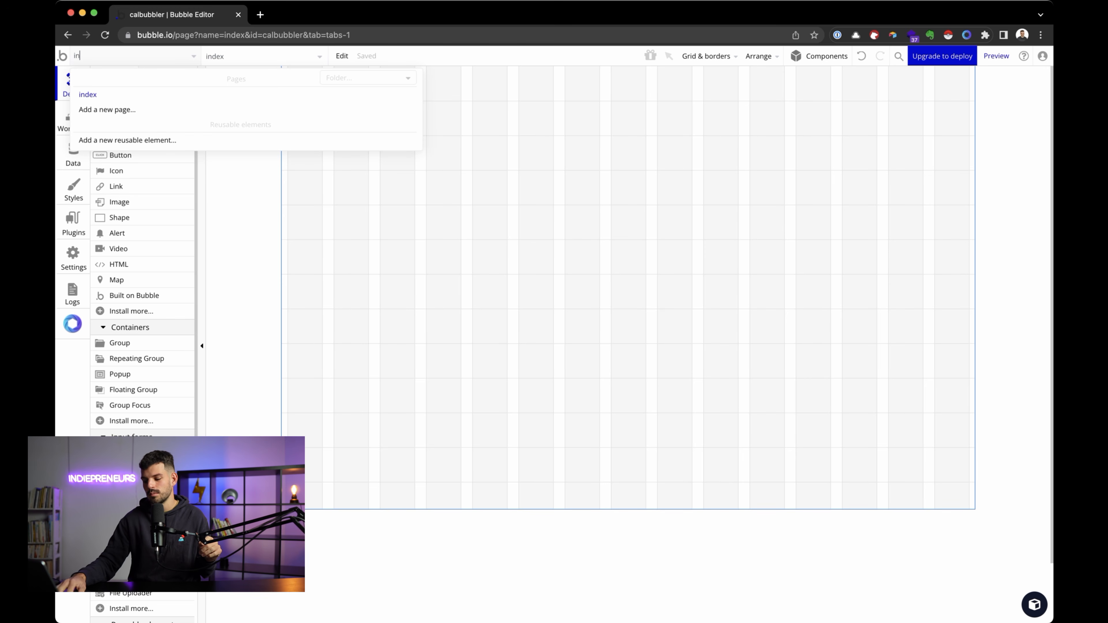
pyautogui.press('BackSpace')
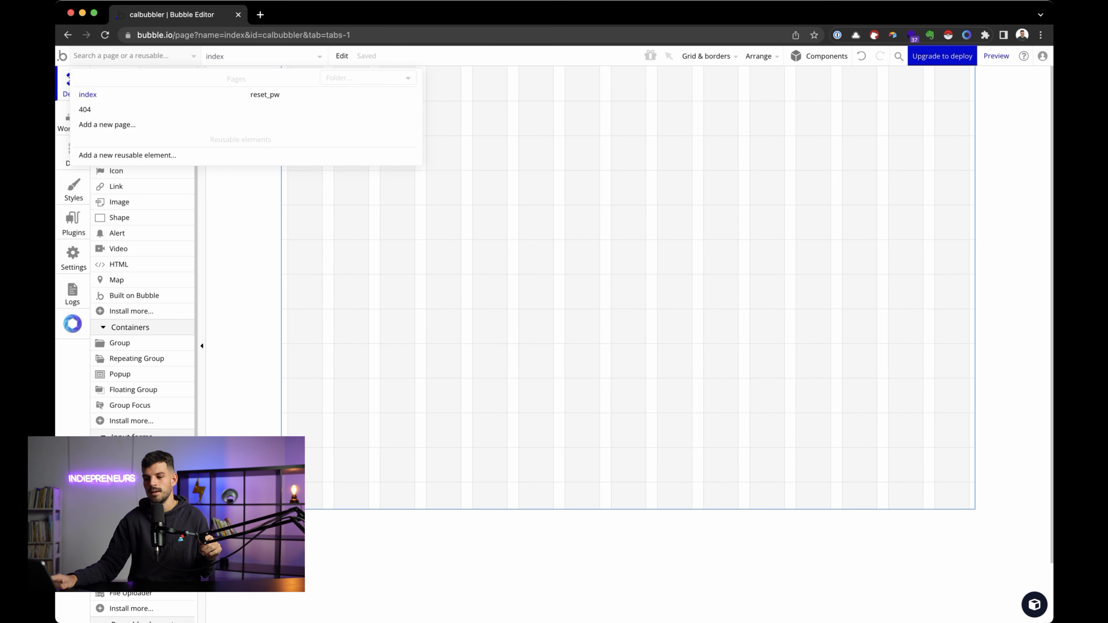
pyautogui.moveTo(105, 160)
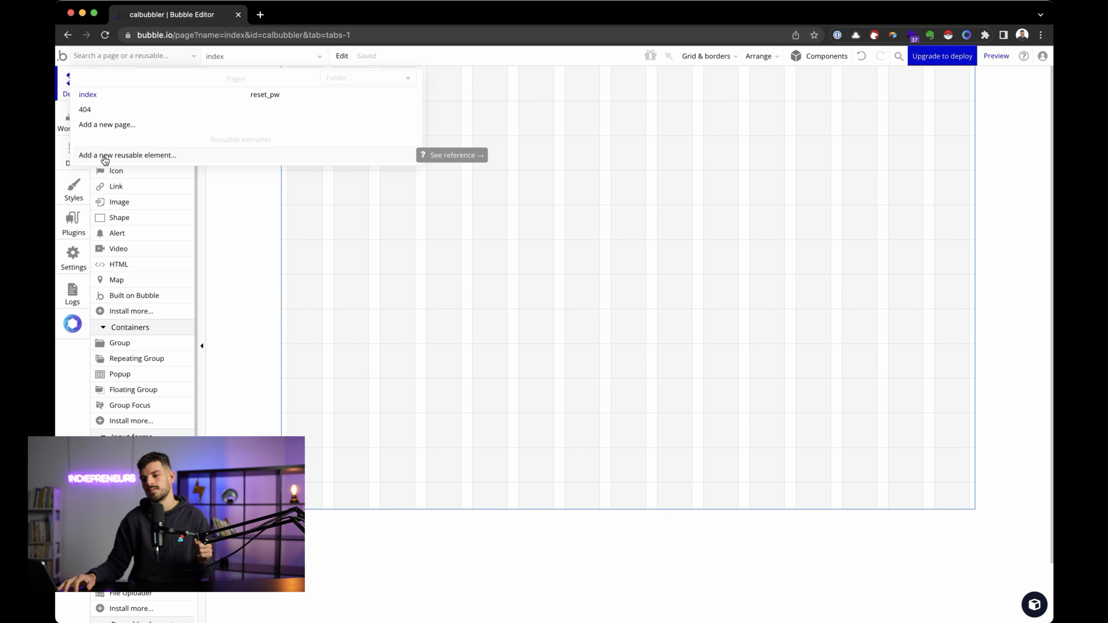
pyautogui.click(361, 78)
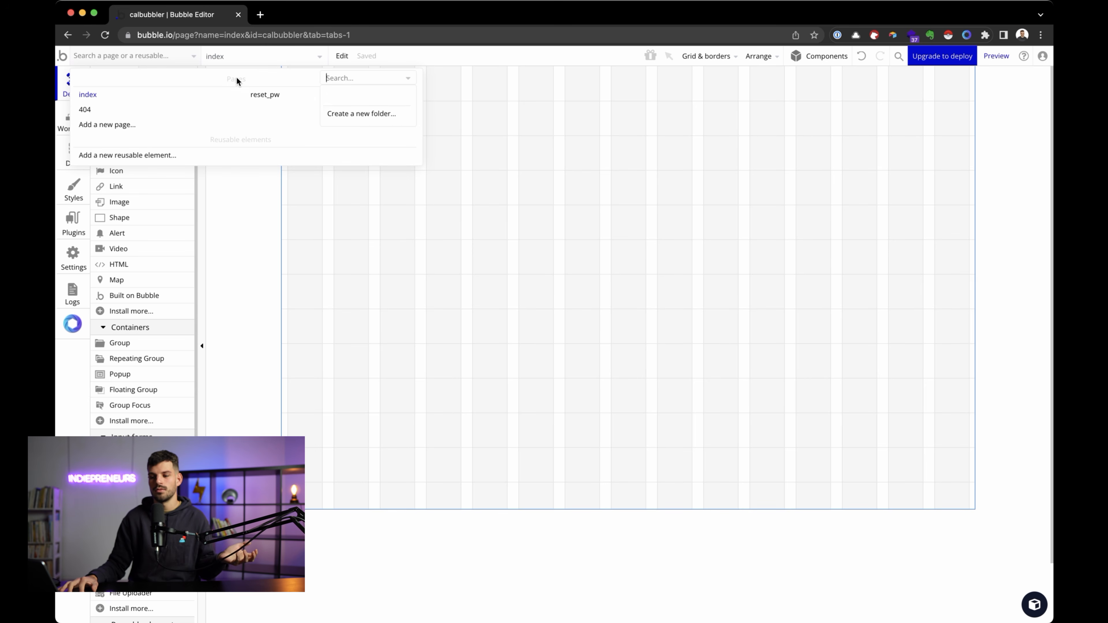
pyautogui.click(188, 65)
pyautogui.click(222, 60)
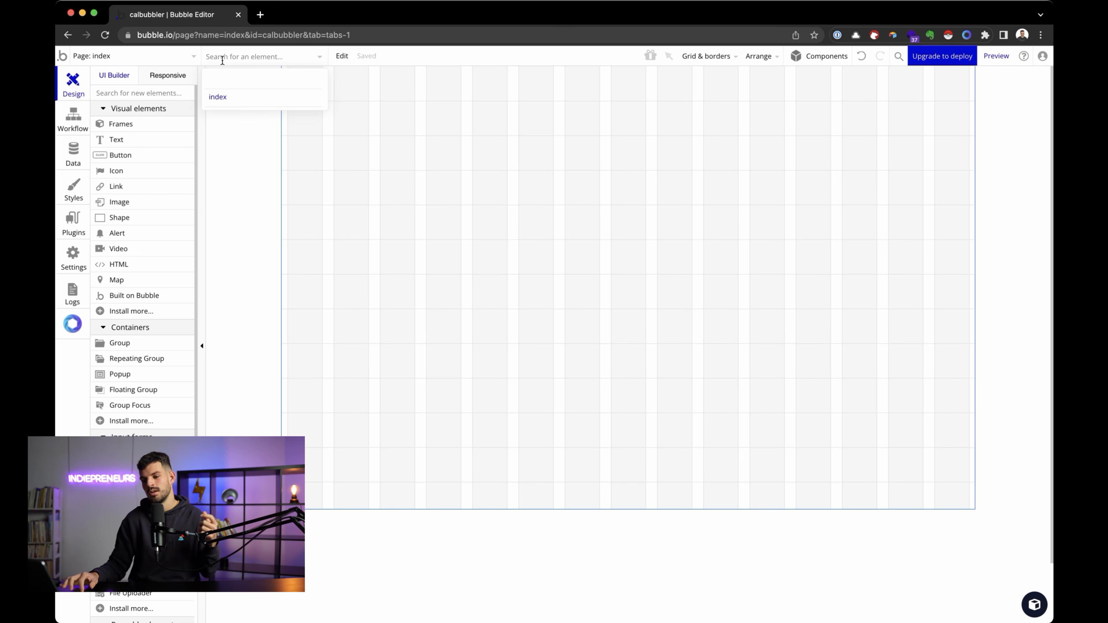
pyautogui.click(126, 156)
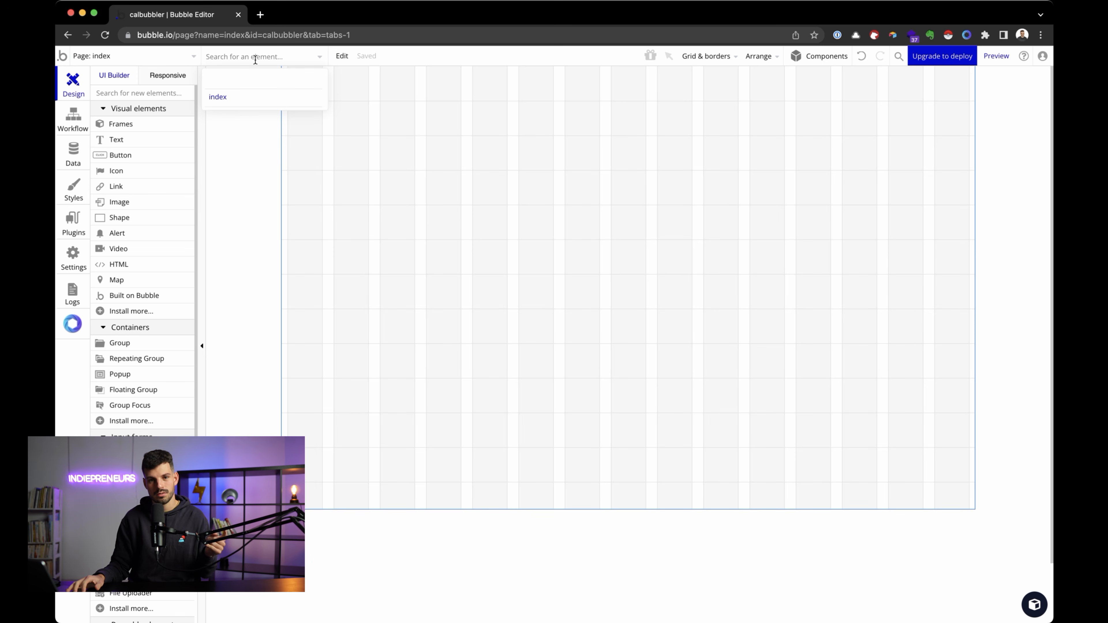
# Step: Examine the editing commands offered for the index page in the Edit list and in the page's context list
pyautogui.click(342, 56)
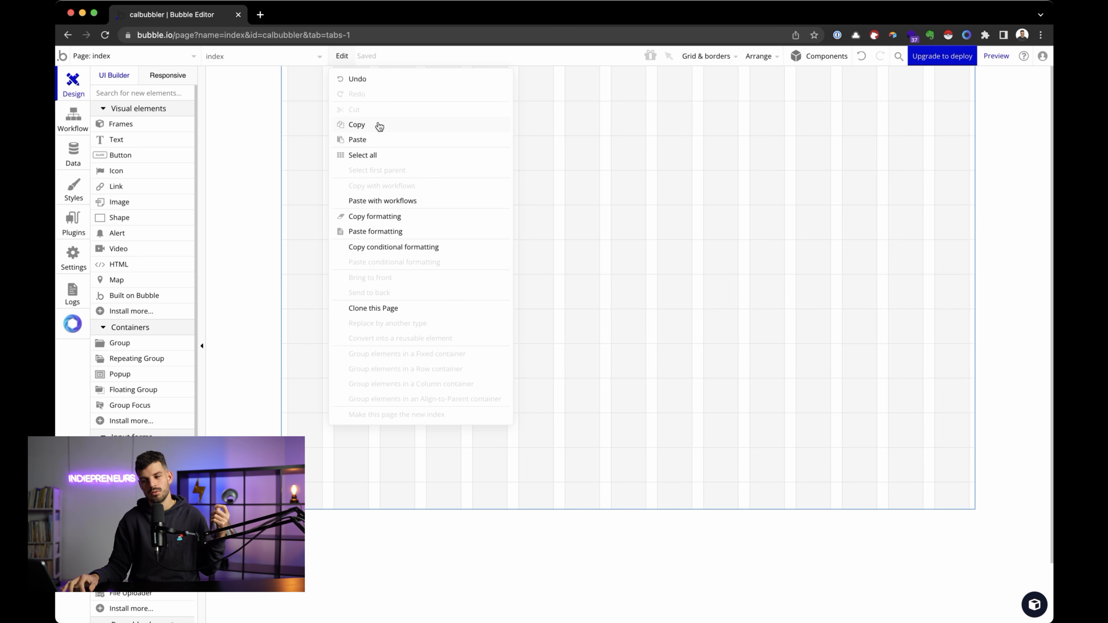
pyautogui.moveTo(379, 126)
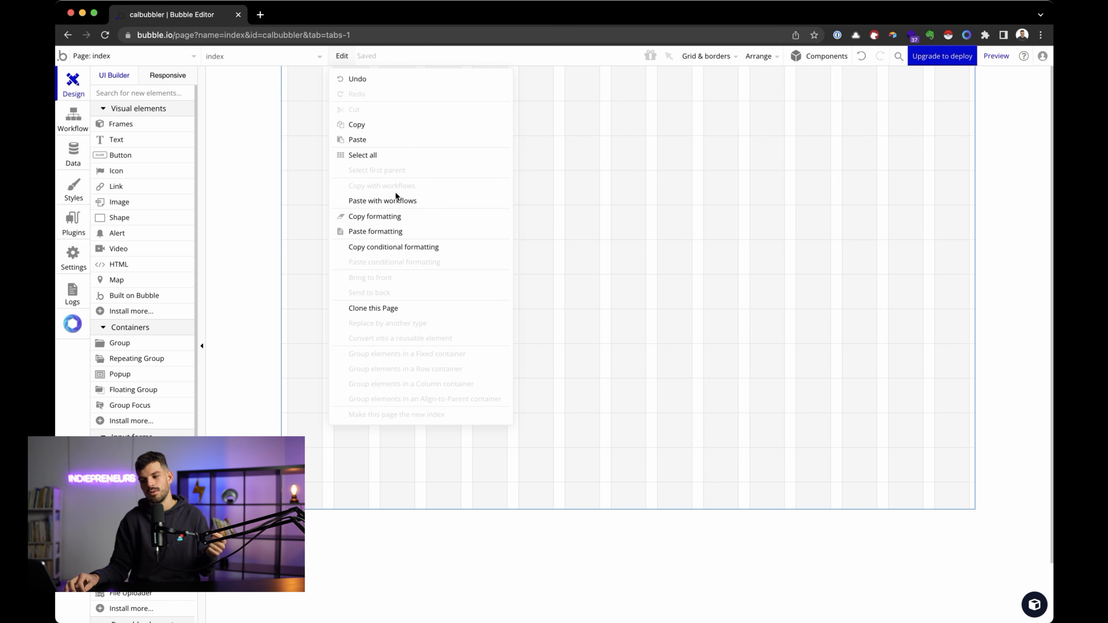
pyautogui.moveTo(401, 198)
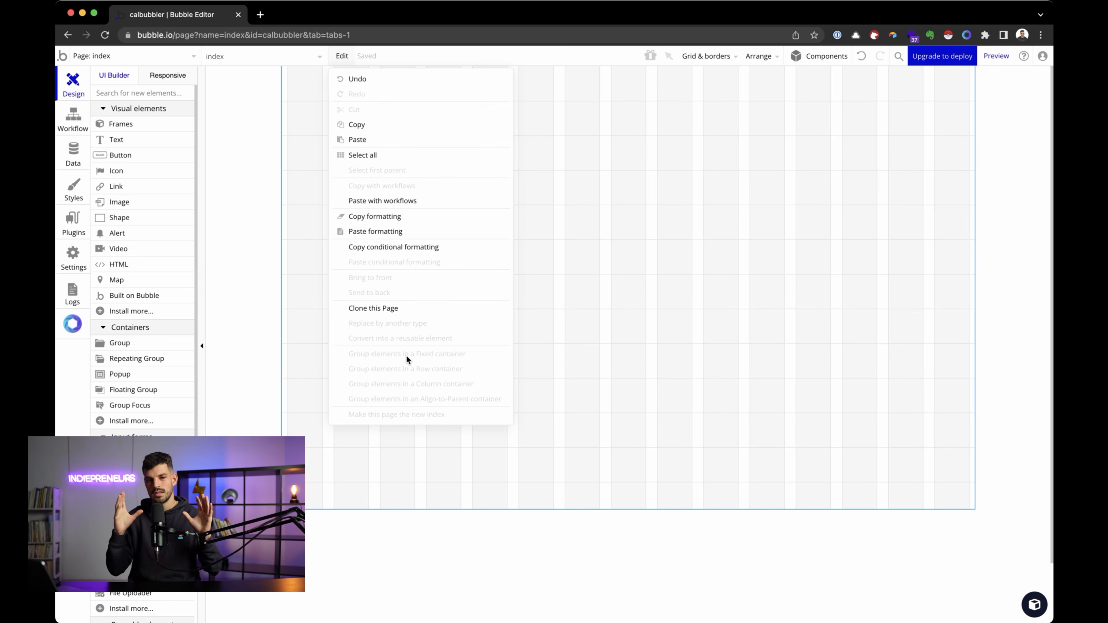
pyautogui.click(588, 314)
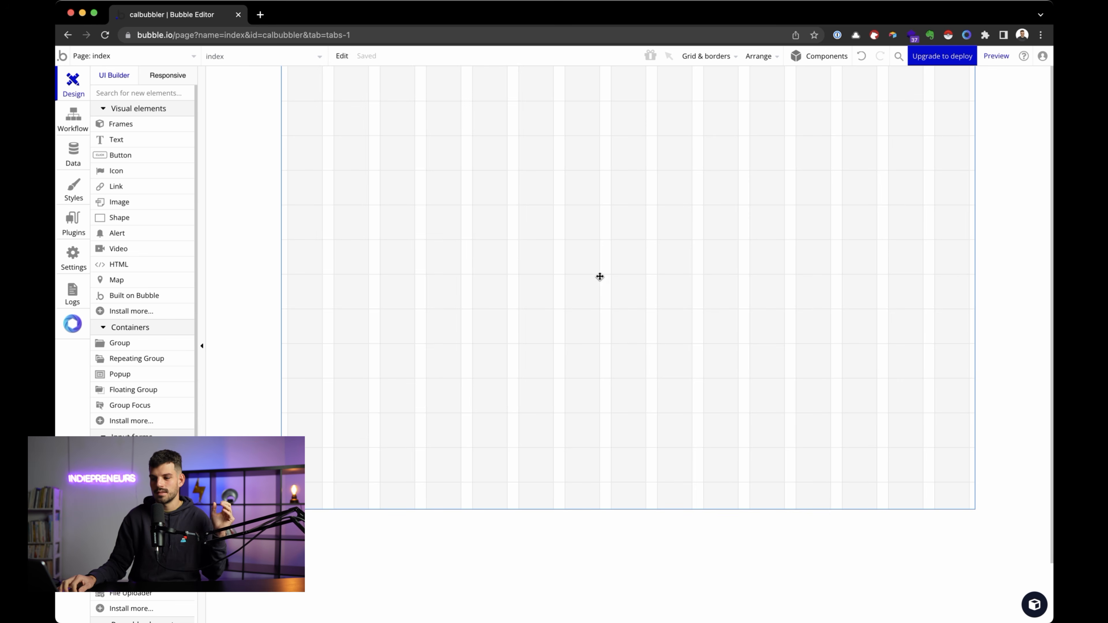
pyautogui.rightClick(618, 227)
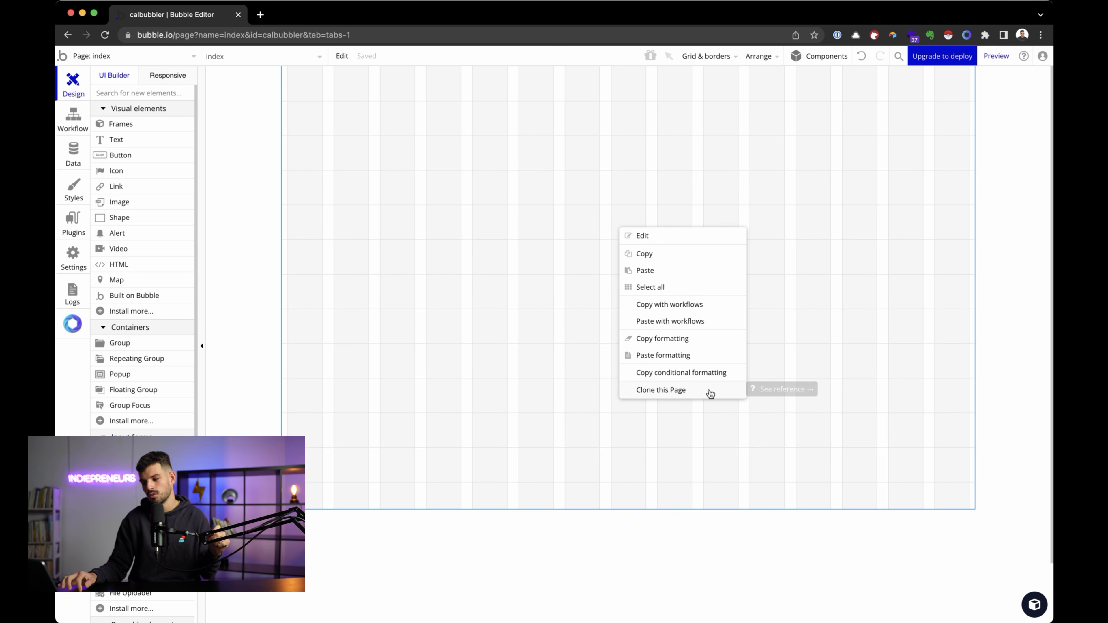
pyautogui.click(542, 308)
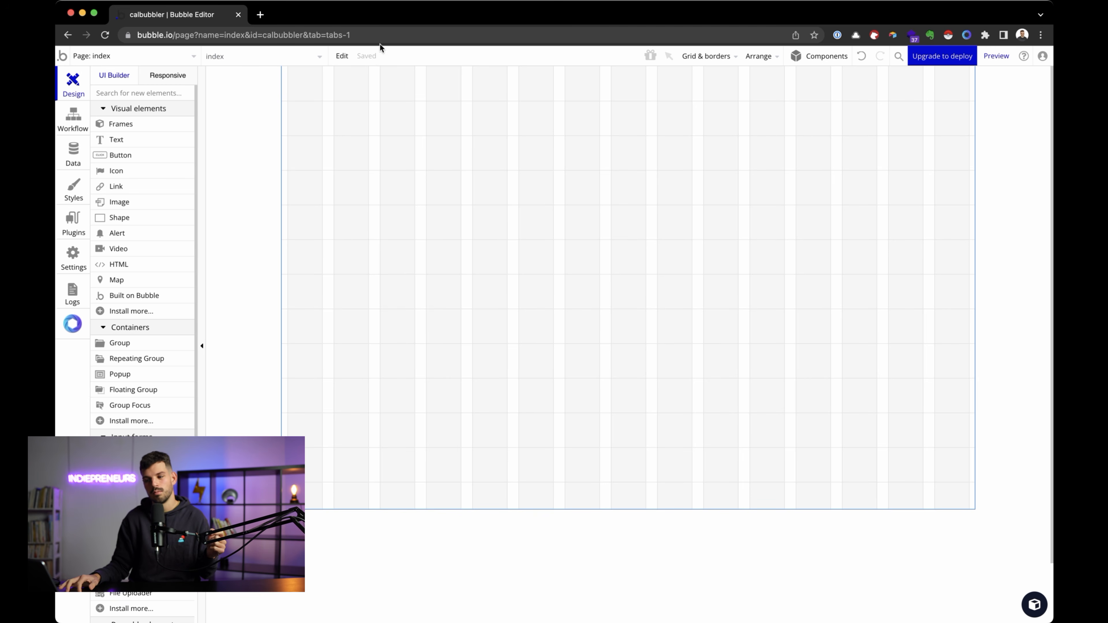
# Step: Open Bubble's New features & releases page from the editor
pyautogui.click(652, 58)
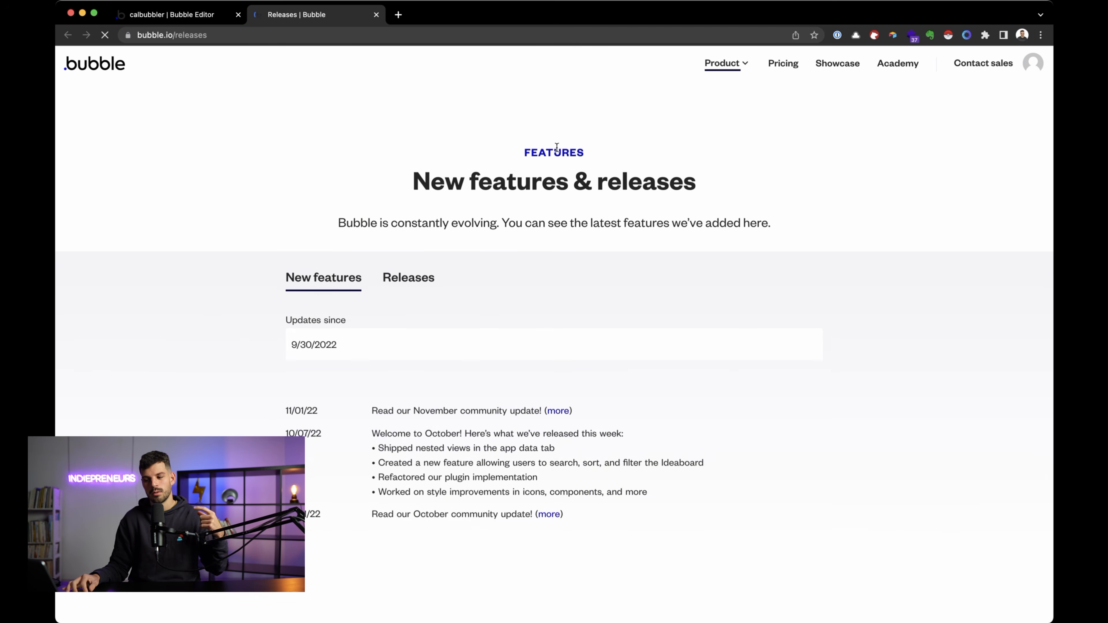
# Step: Look through the recent feature updates and the date filter on the releases page, and return to the calbubbler editor
pyautogui.scroll(-5, 521, 275)
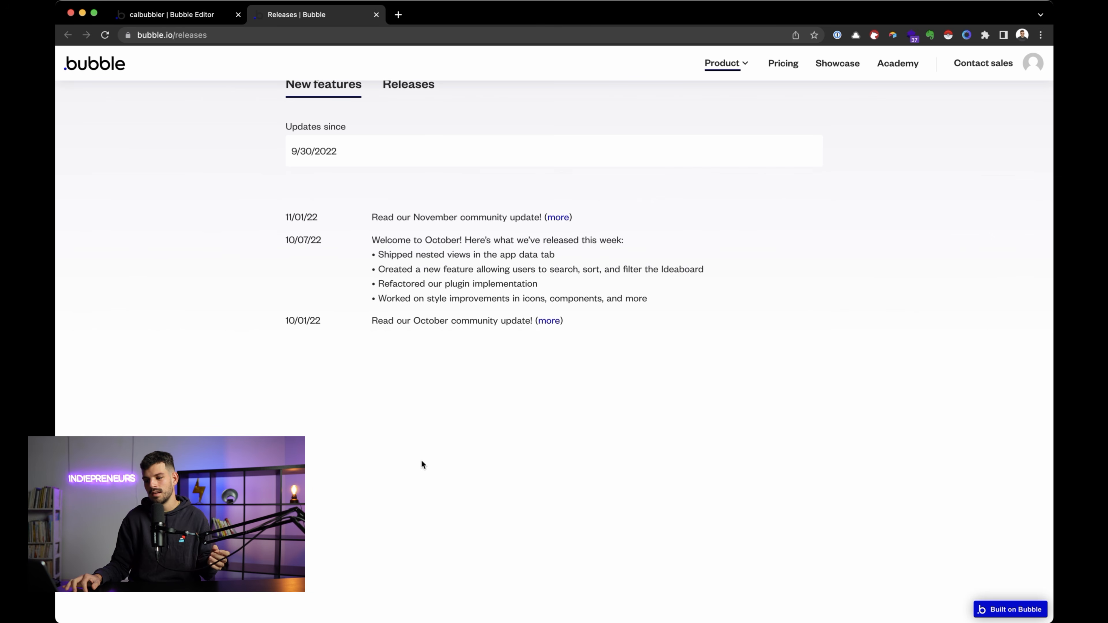
pyautogui.click(344, 153)
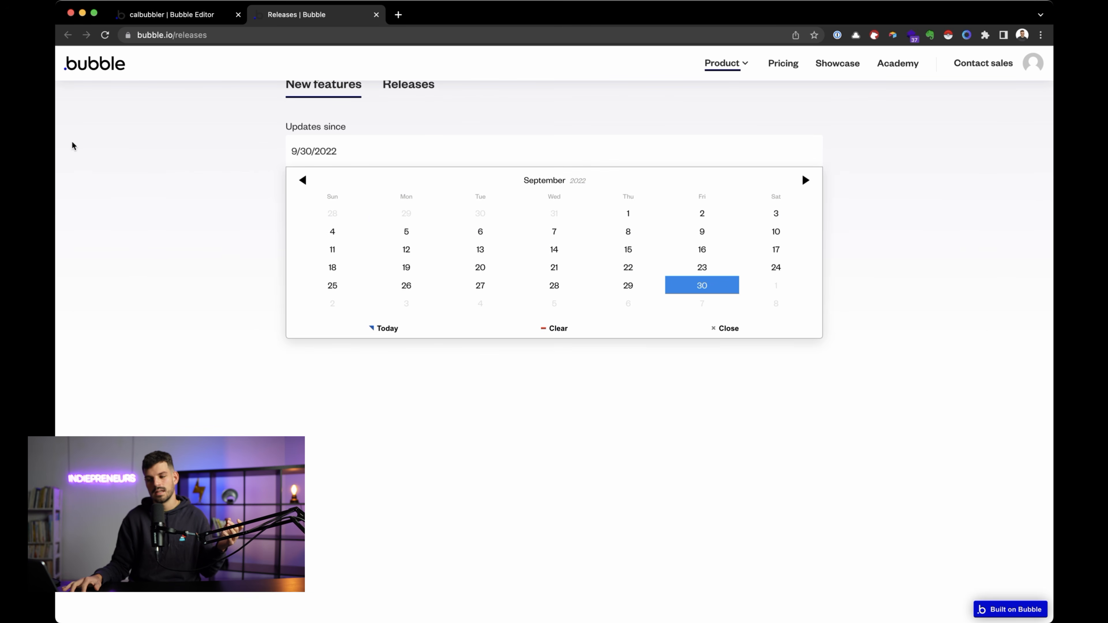
pyautogui.click(145, 202)
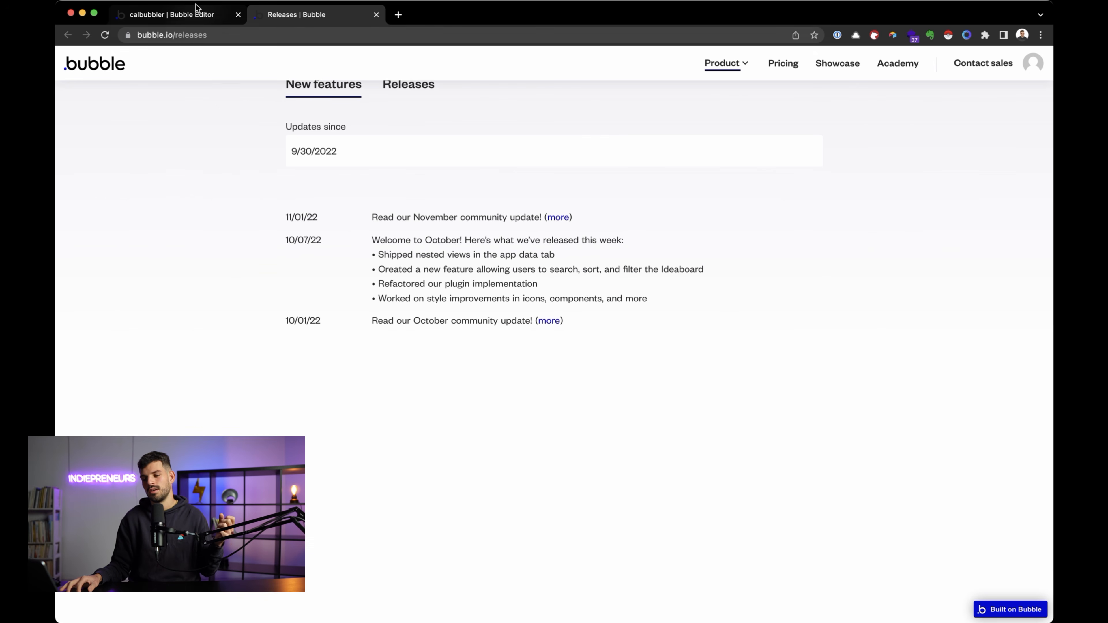
pyautogui.click(194, 16)
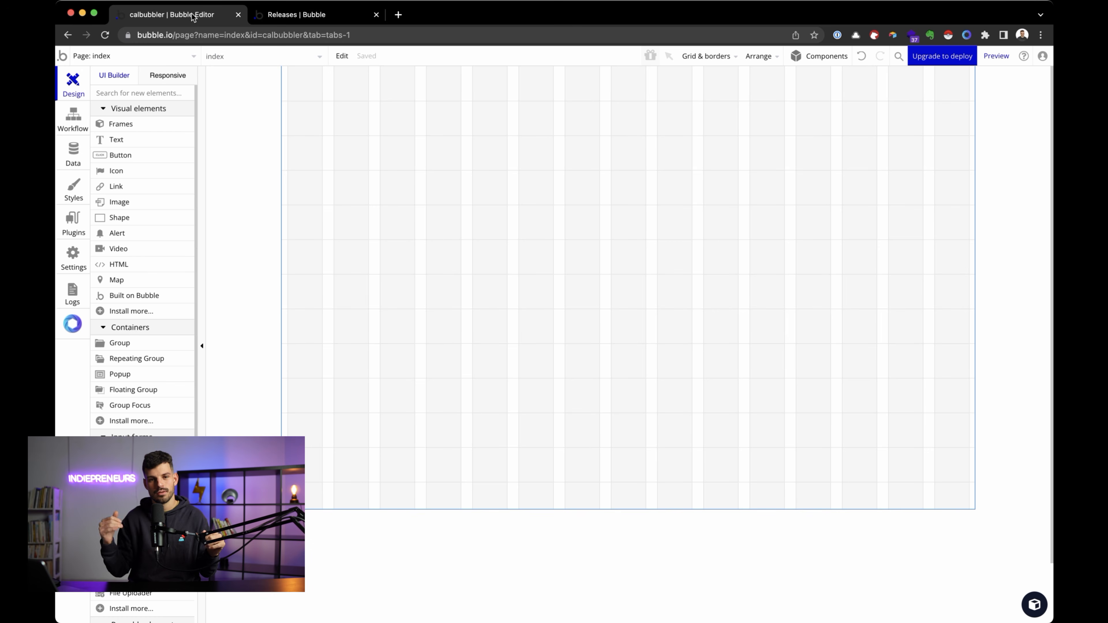
# Step: Switch the canvas grid, its horizontal lines and its gutters off and on again to compare their effect
pyautogui.click(682, 58)
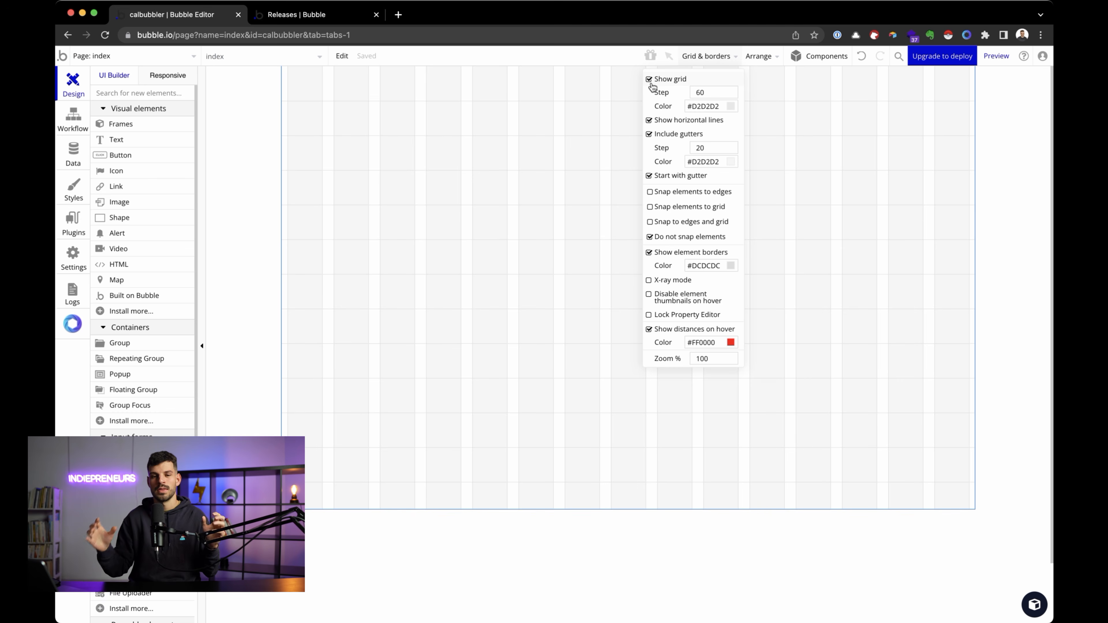
pyautogui.click(651, 82)
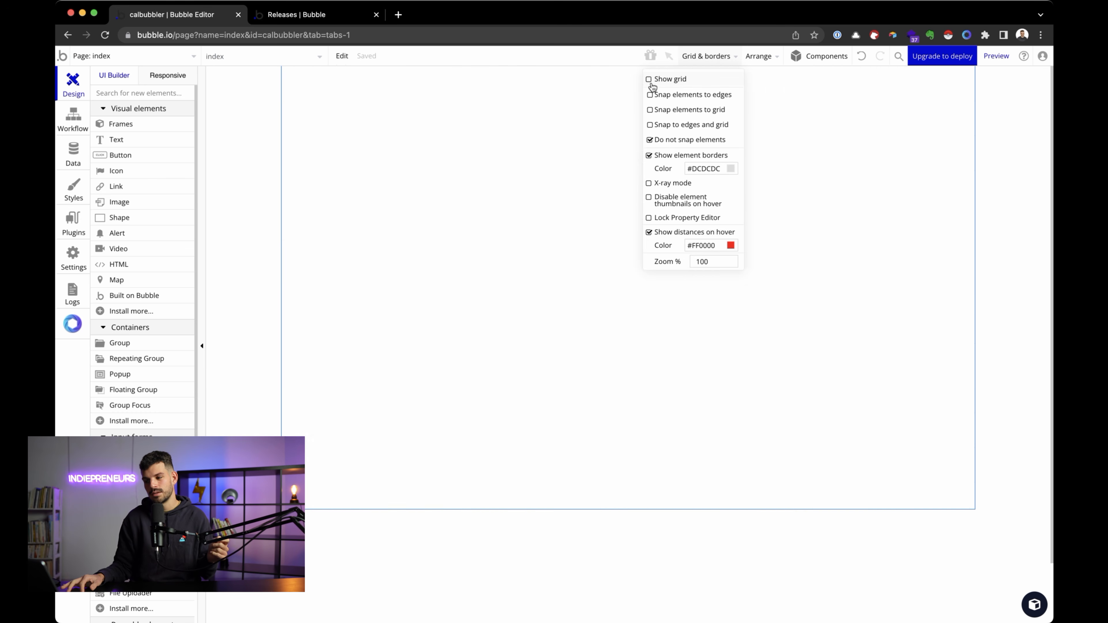
pyautogui.click(651, 82)
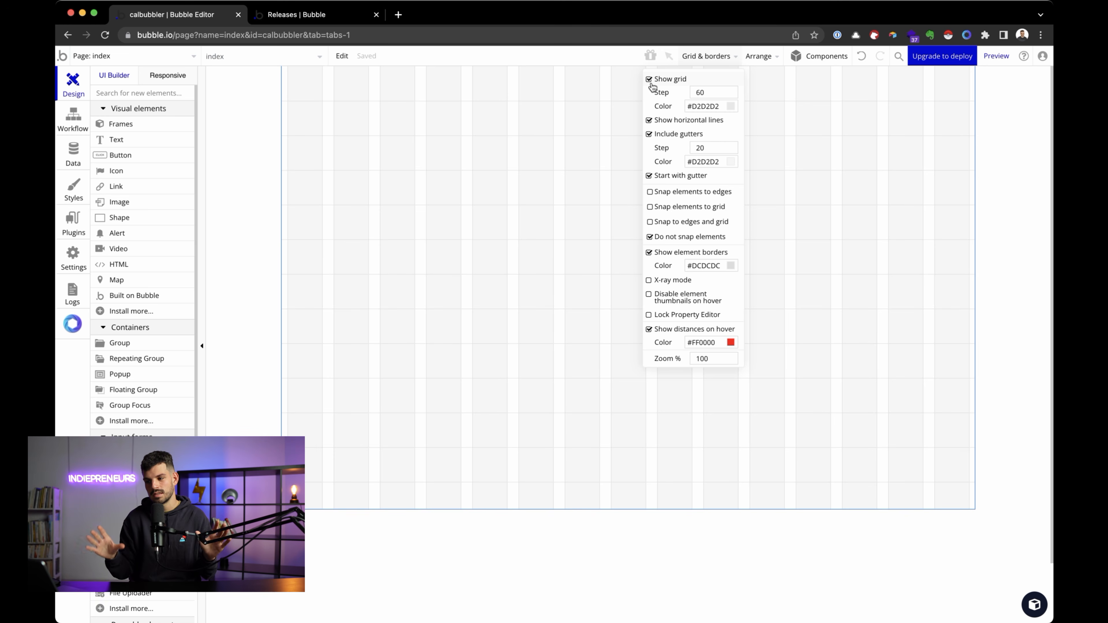
pyautogui.click(651, 81)
pyautogui.click(649, 81)
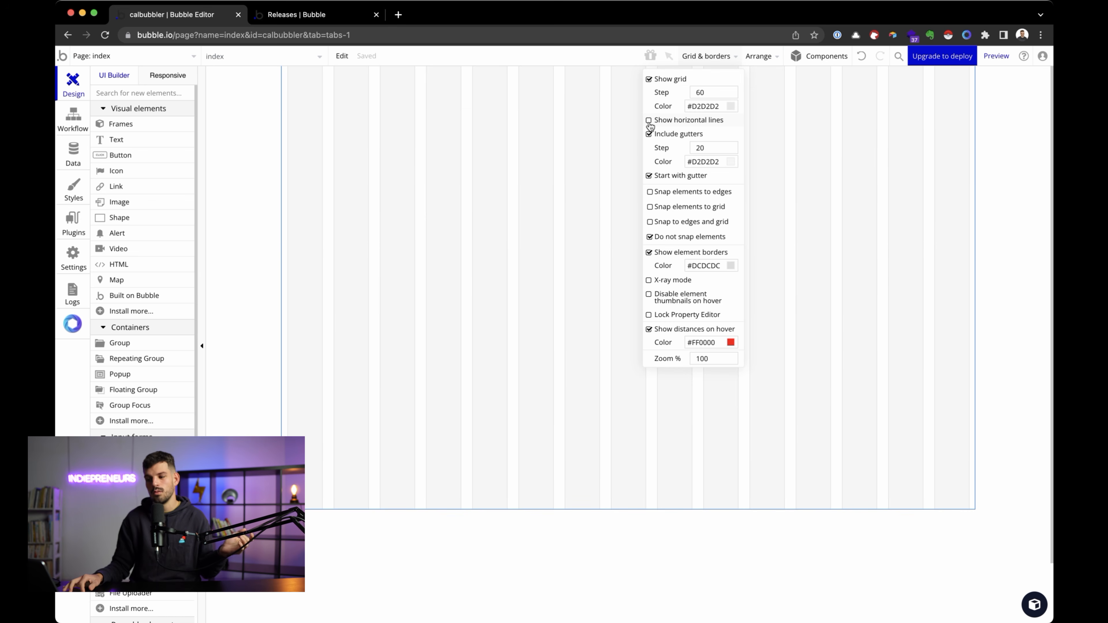
pyautogui.click(650, 136)
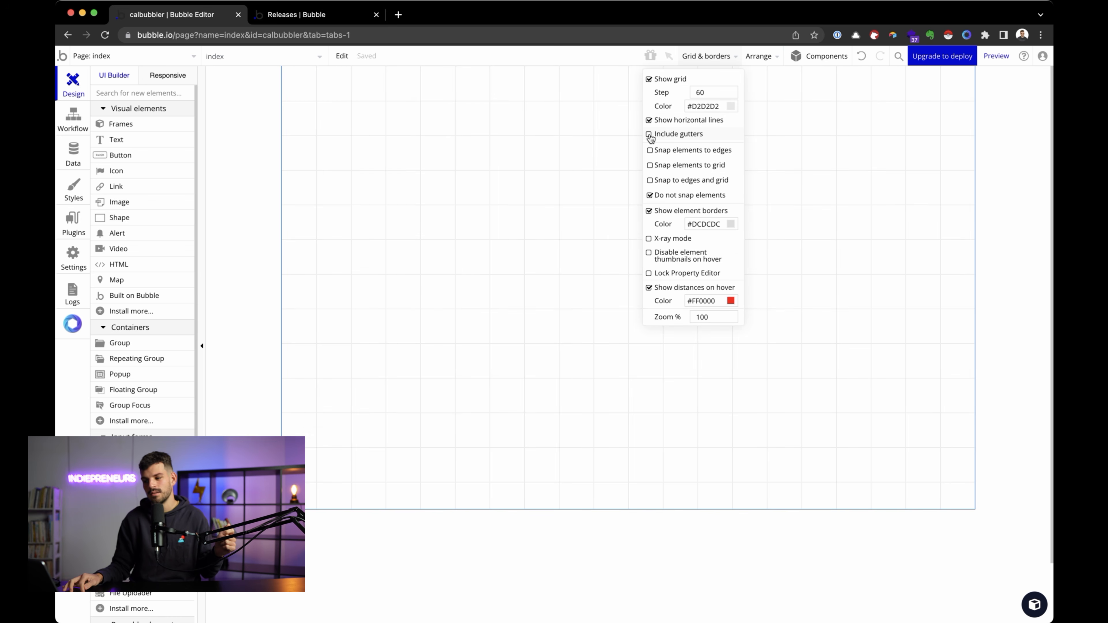
pyautogui.click(649, 135)
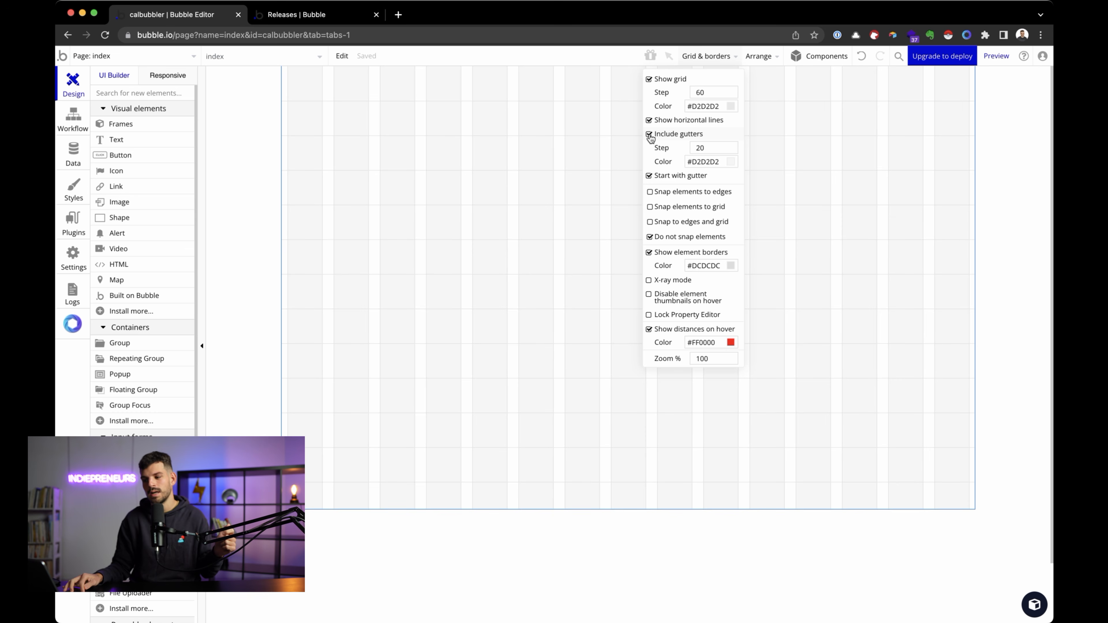
# Step: Disable Start with gutter, enable Snap elements to edges, and try Show element borders off and on
pyautogui.click(649, 176)
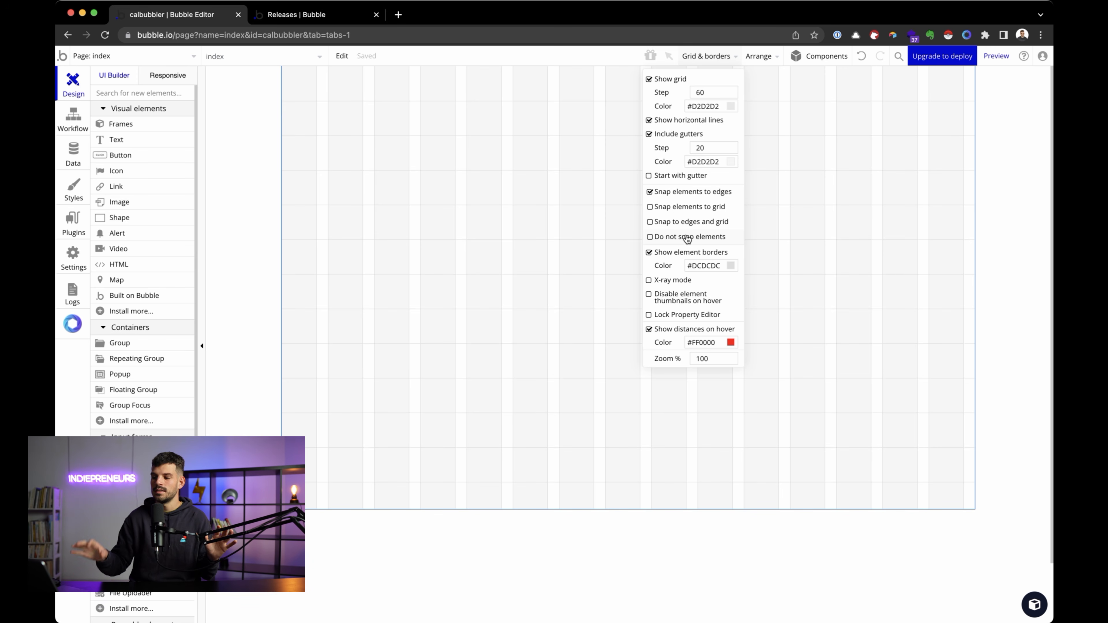
pyautogui.click(689, 258)
pyautogui.click(688, 258)
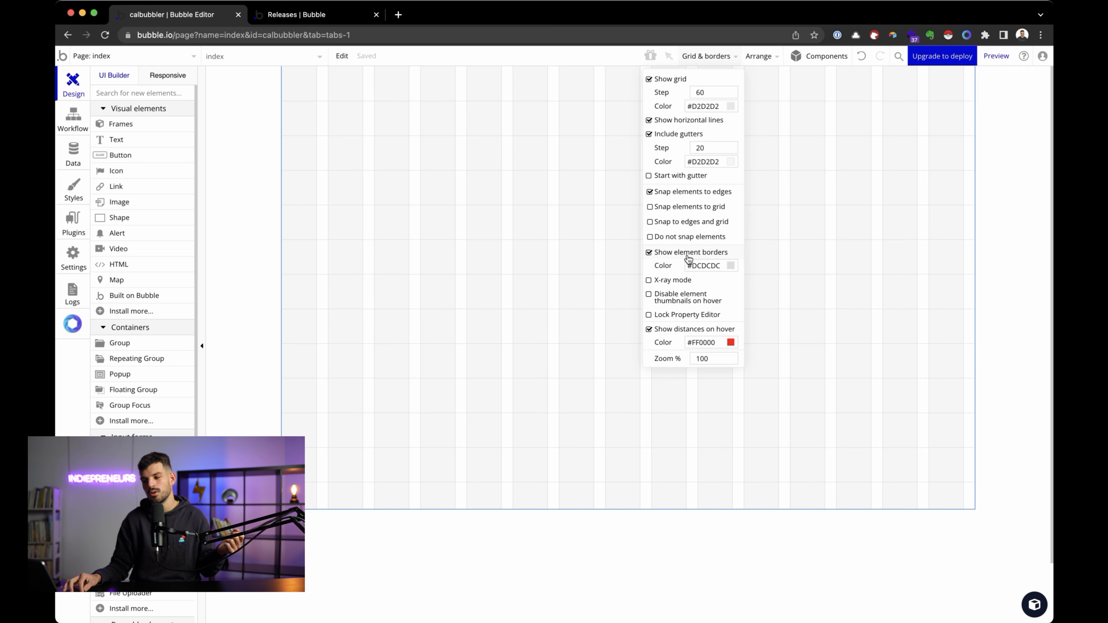
# Step: Place a trial group on the index page to see its border, and delete it
pyautogui.moveTo(120, 344); pyautogui.dragTo(375, 300)
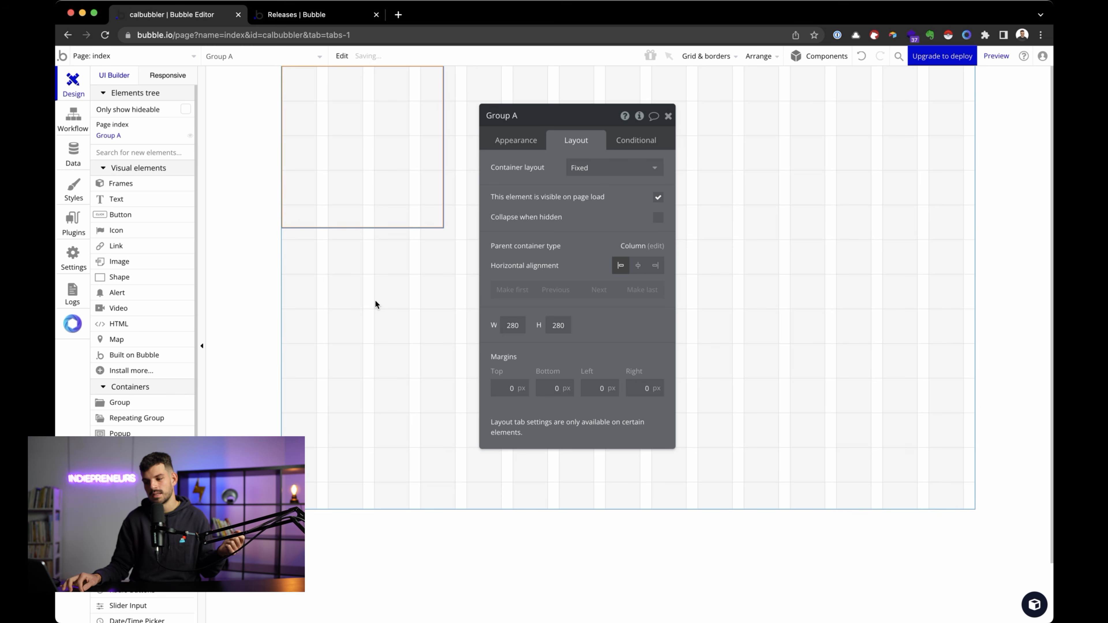
pyautogui.click(375, 300)
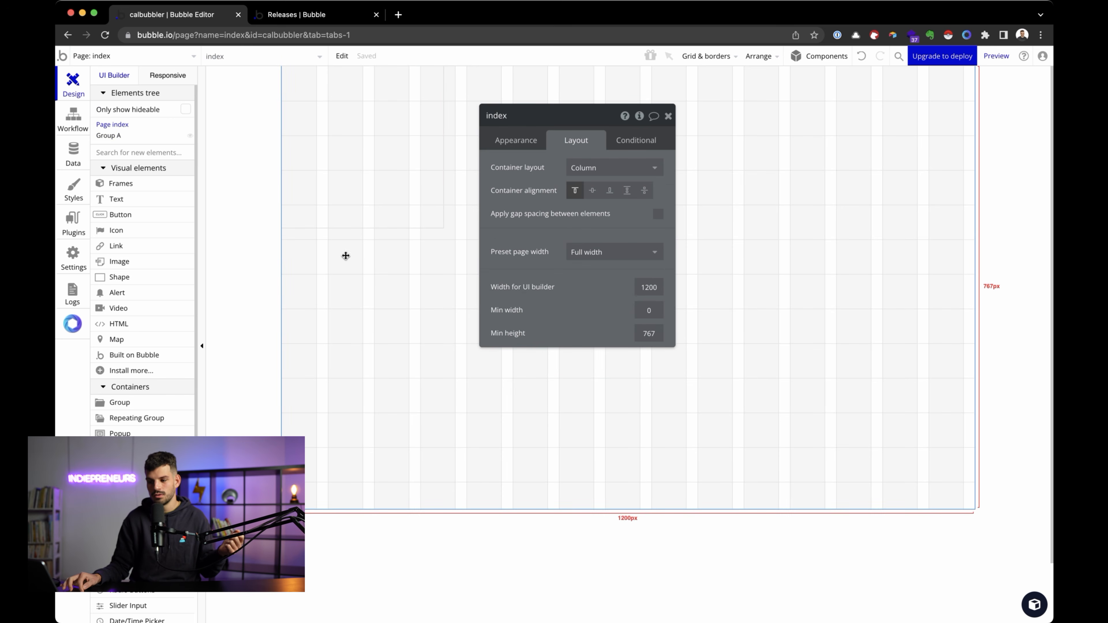
pyautogui.click(411, 184)
pyautogui.press('Delete')
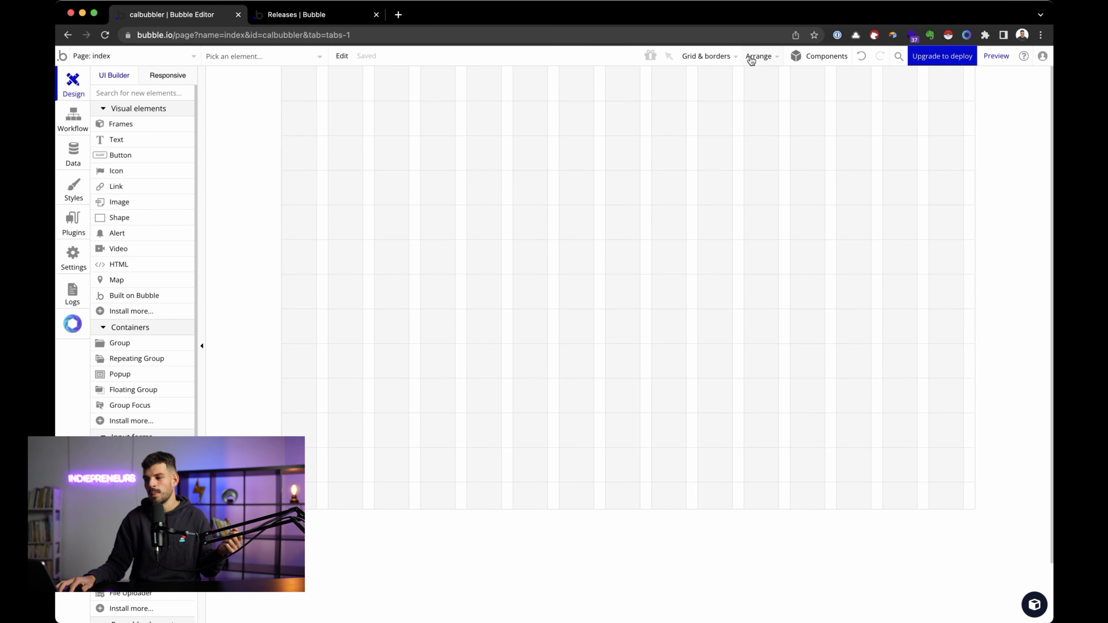
# Step: Place a Group container on the empty index page
pyautogui.click(724, 61)
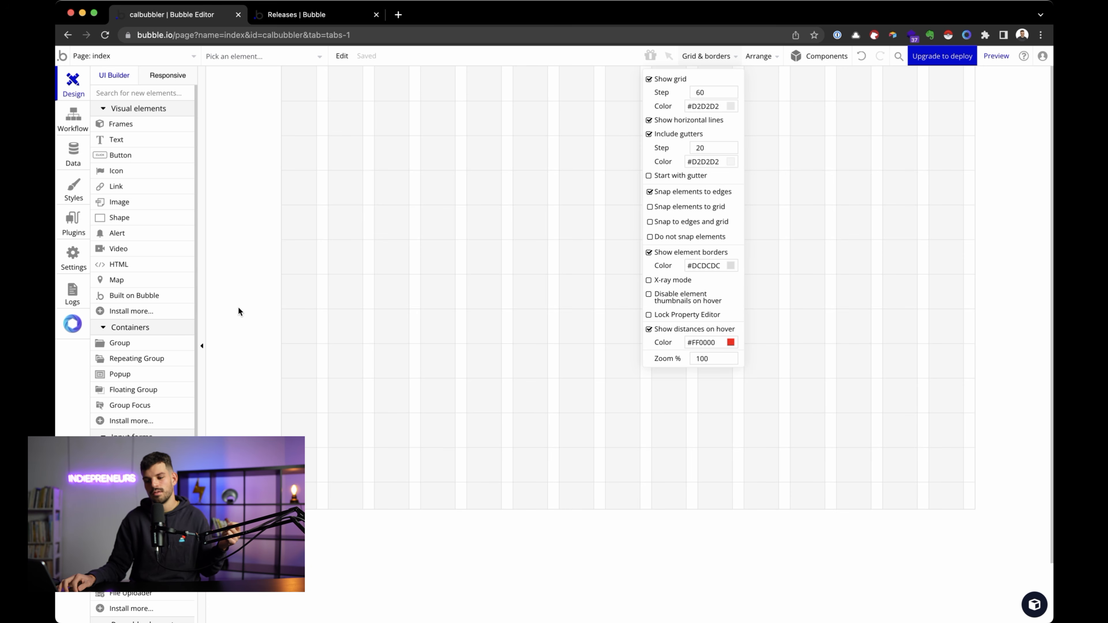
pyautogui.click(176, 347)
pyautogui.click(400, 292)
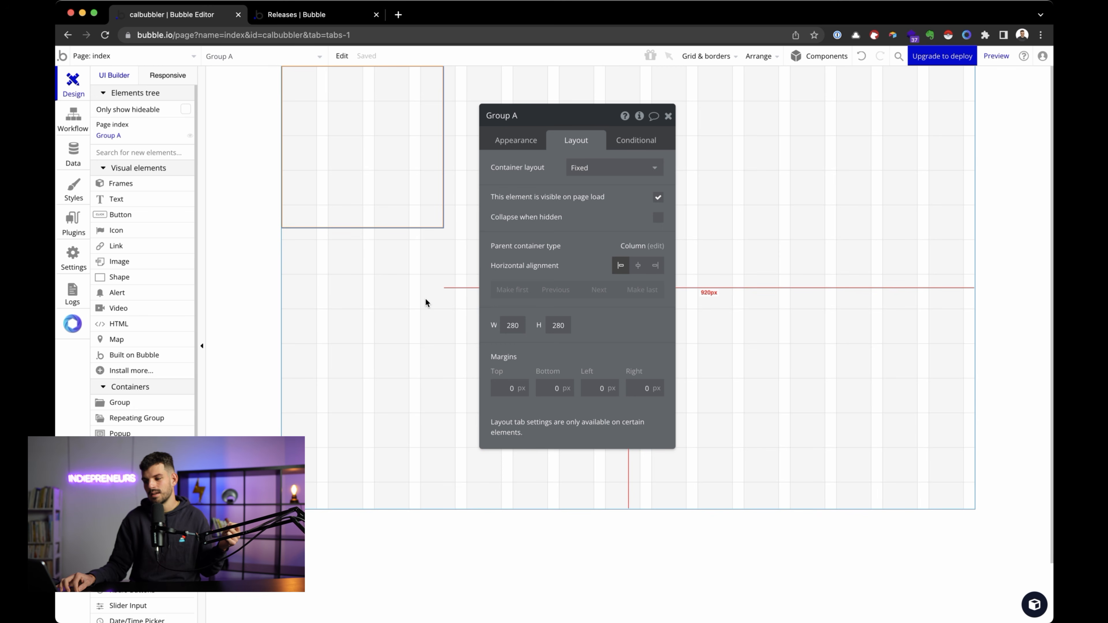
# Step: Set the color of the distances shown on hover to the Primary color variable and check it on the canvas
pyautogui.click(737, 58)
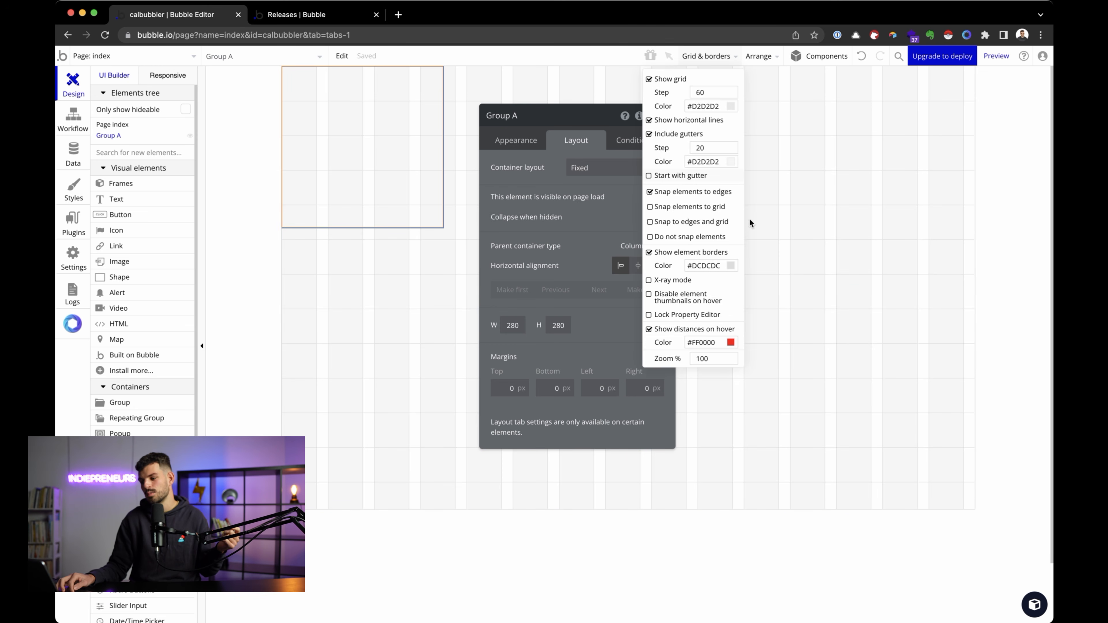
pyautogui.click(707, 343)
pyautogui.click(698, 493)
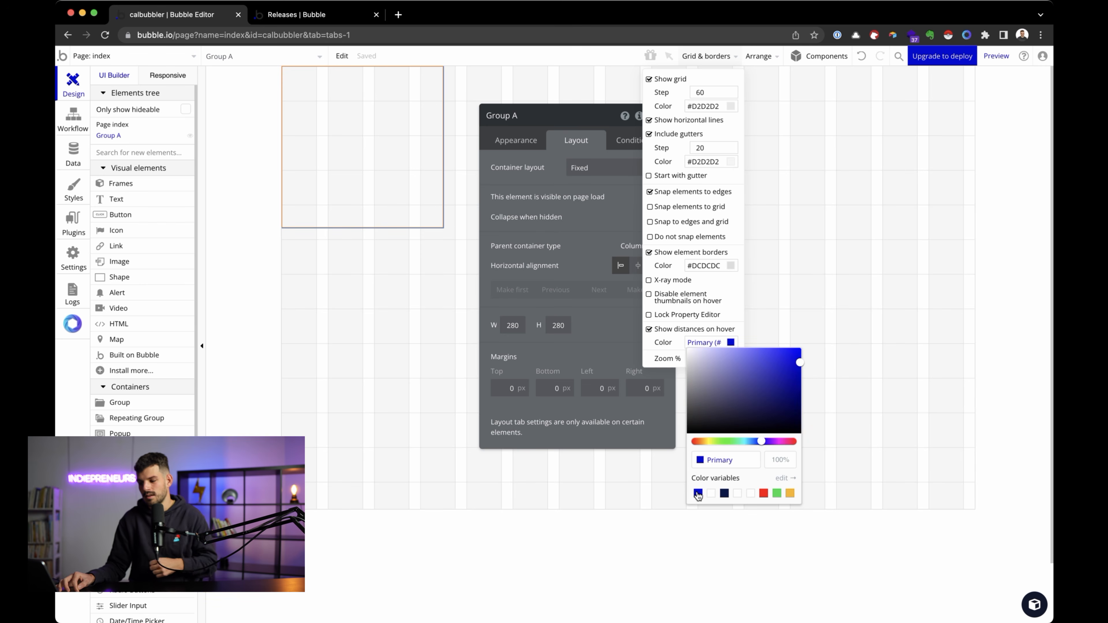
pyautogui.click(430, 366)
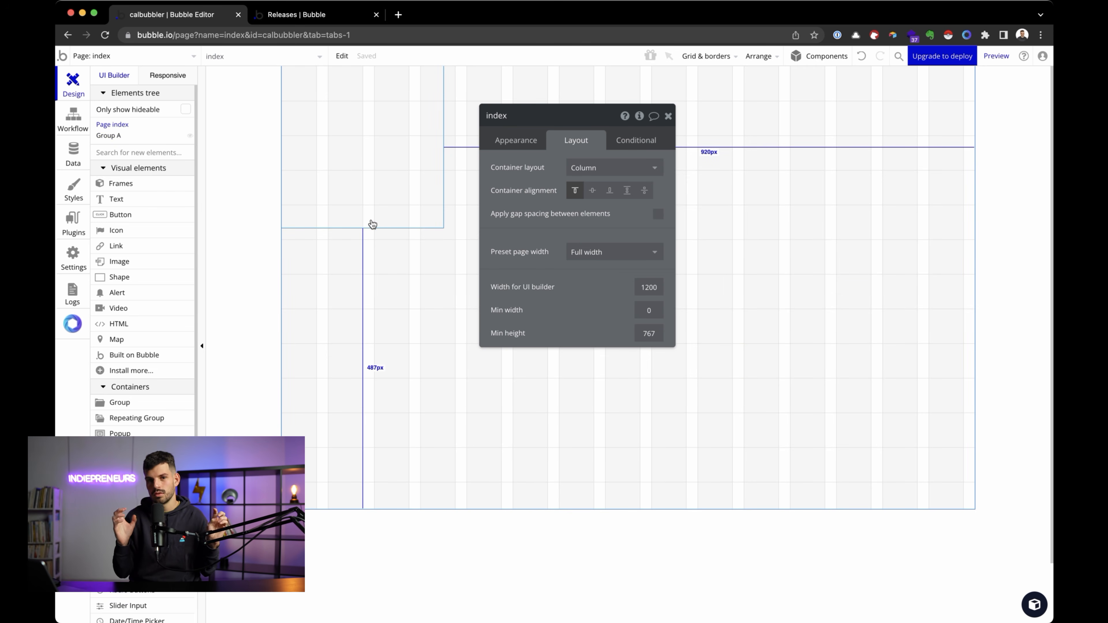
# Step: Toggle X-ray mode on and off to compare how the canvas elements are displayed
pyautogui.click(688, 62)
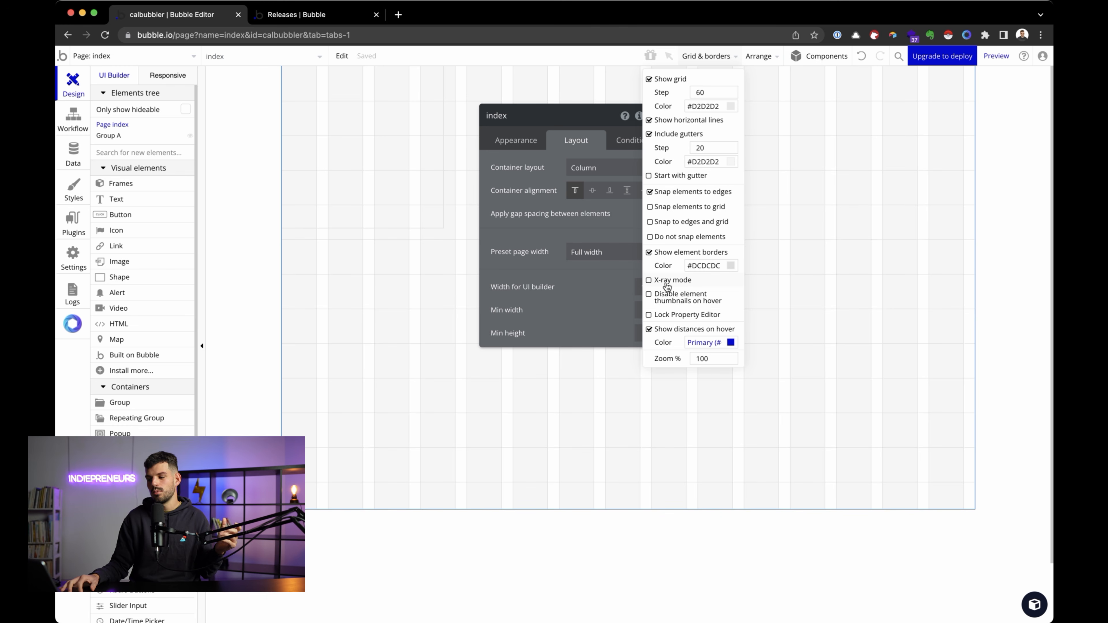
pyautogui.click(649, 281)
pyautogui.click(650, 282)
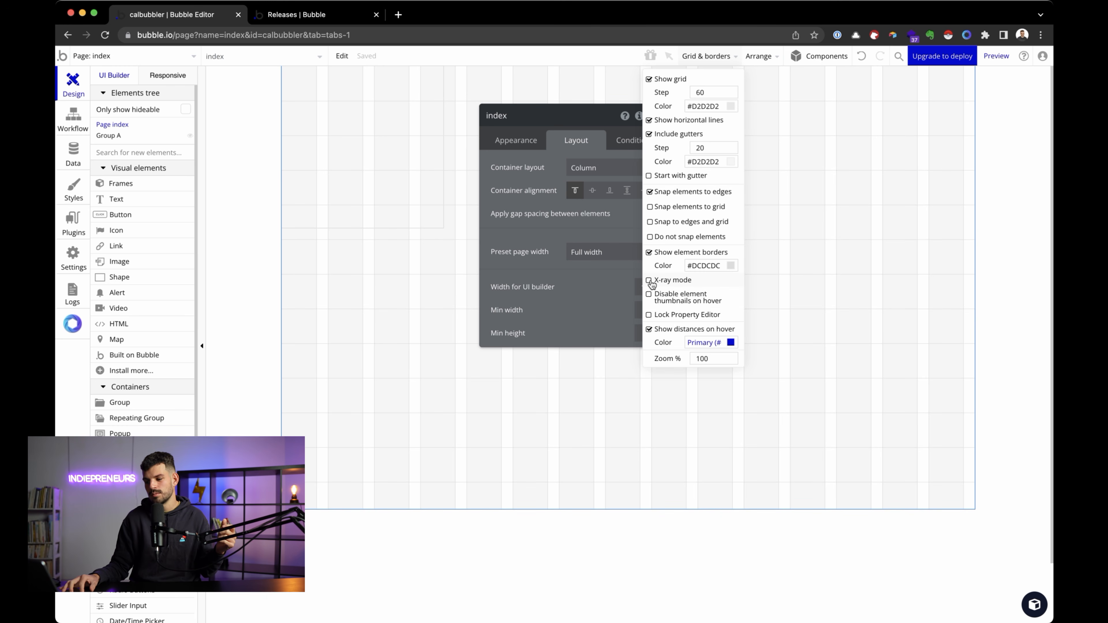
pyautogui.click(649, 280)
pyautogui.click(650, 281)
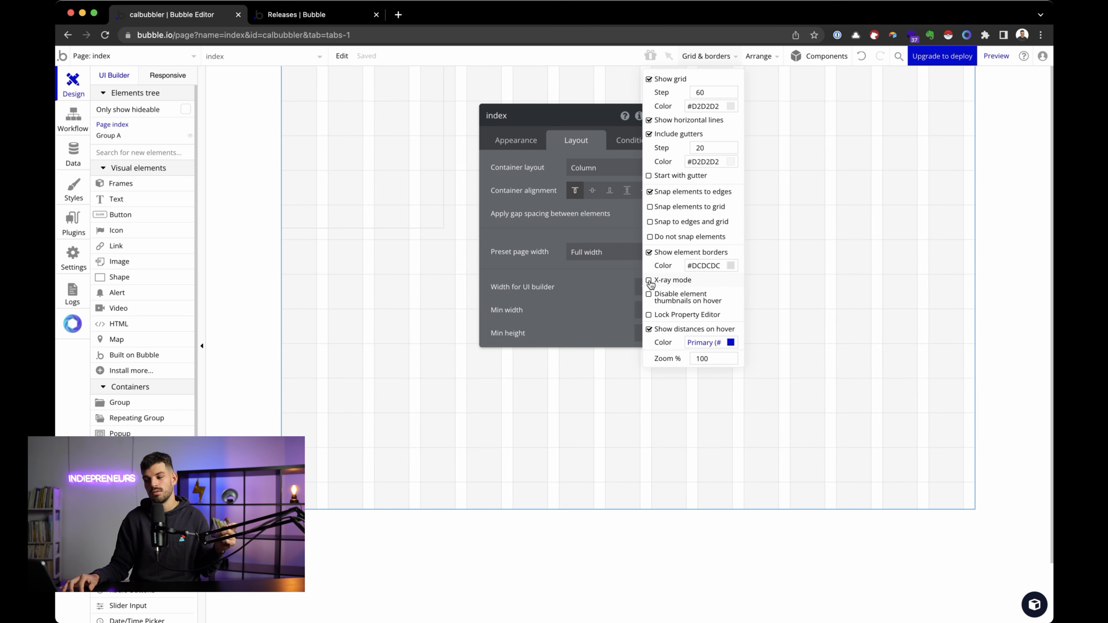
# Step: Close the index page's property editor and review the remaining grid and border options
pyautogui.click(595, 114)
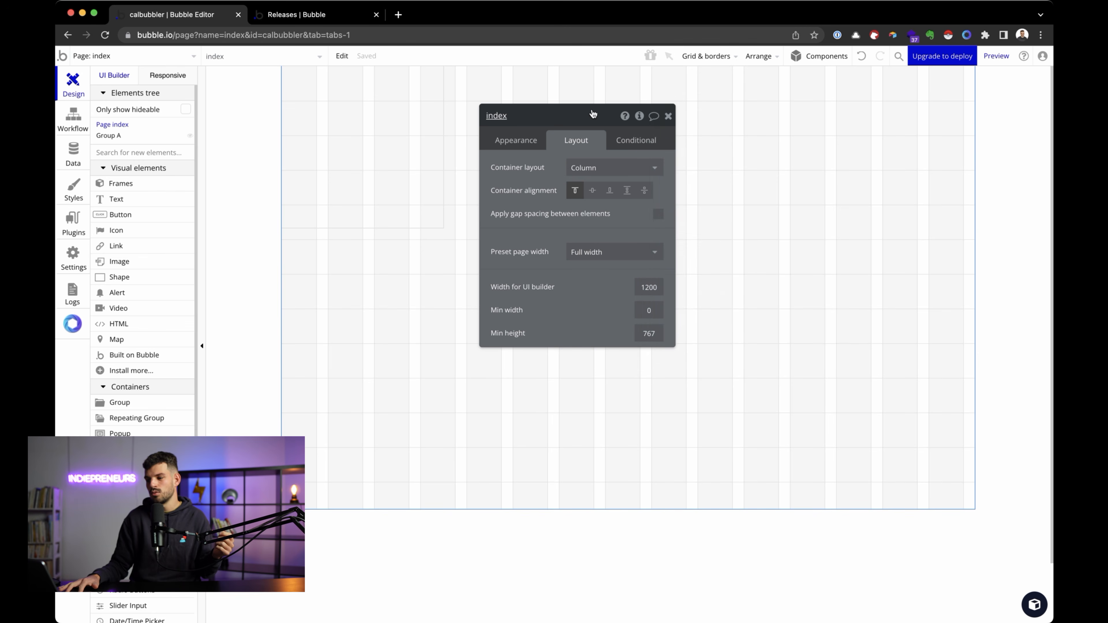
pyautogui.click(668, 116)
pyautogui.click(724, 62)
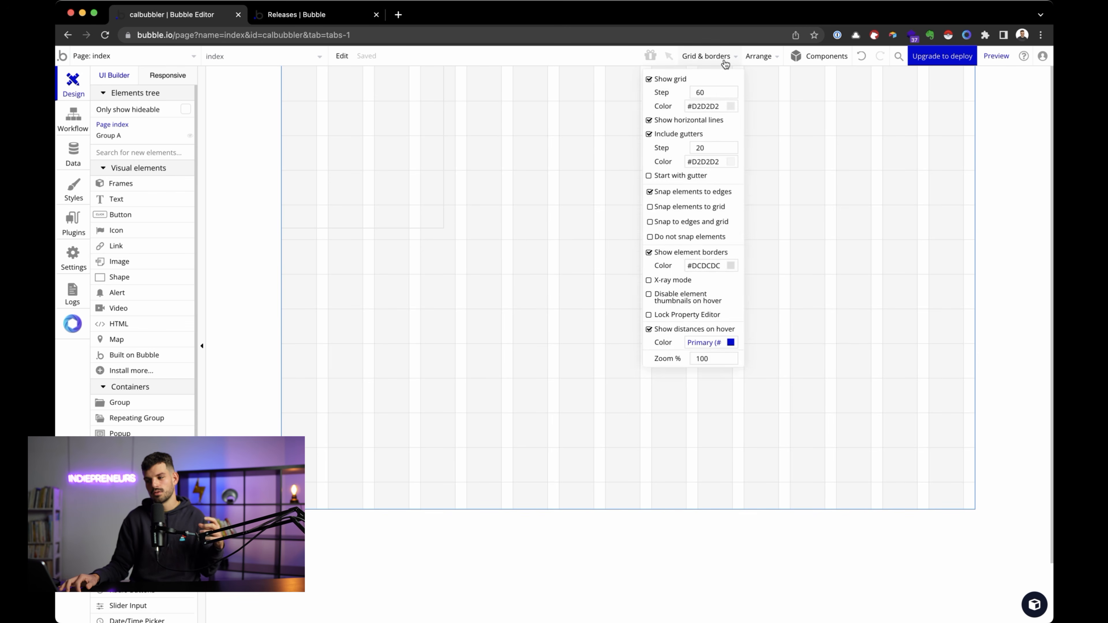
pyautogui.click(725, 63)
# Step: Add a second group to the index page below the first and check the Arrange commands
pyautogui.click(774, 64)
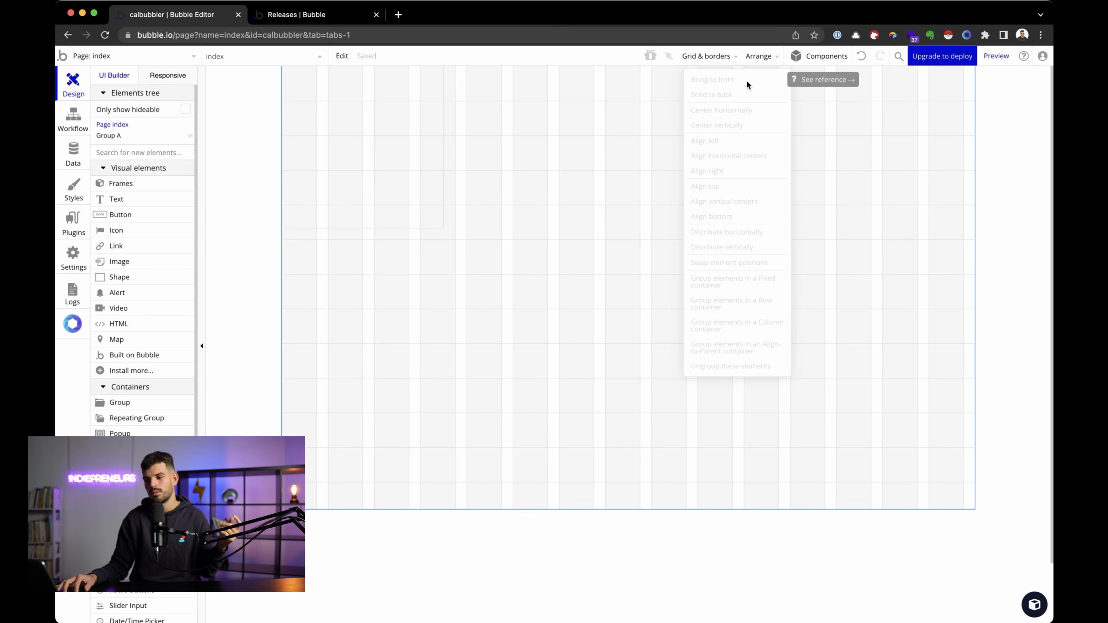
pyautogui.moveTo(119, 402); pyautogui.dragTo(381, 304)
pyautogui.click(774, 57)
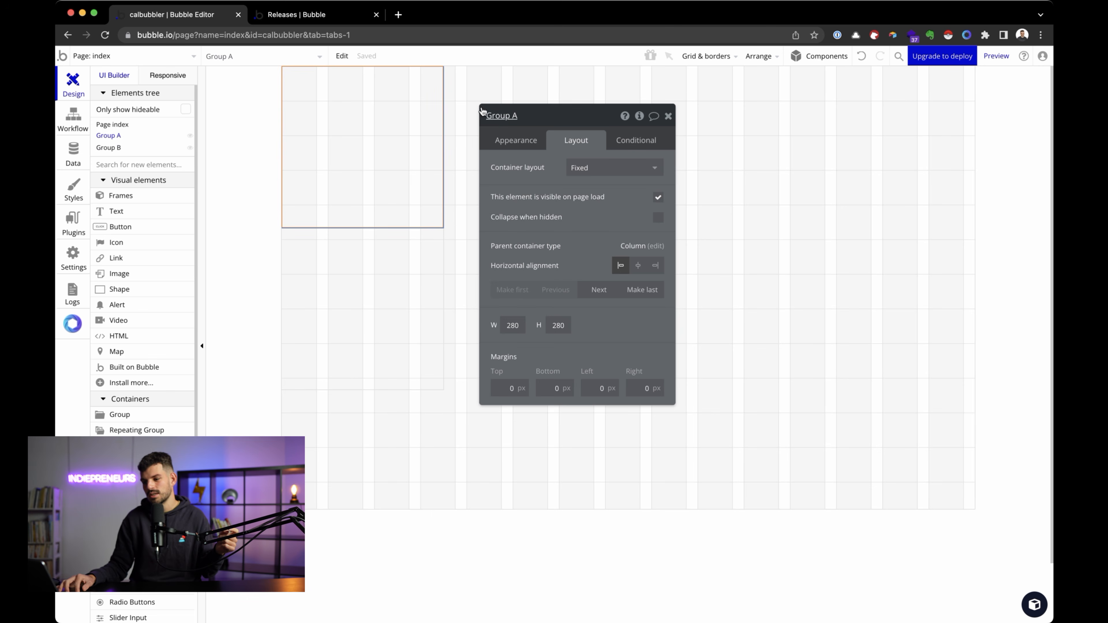
# Step: Set the index page's container layout to Fixed and examine the Arrange commands offered for the lower group
pyautogui.click(463, 118)
pyautogui.click(613, 168)
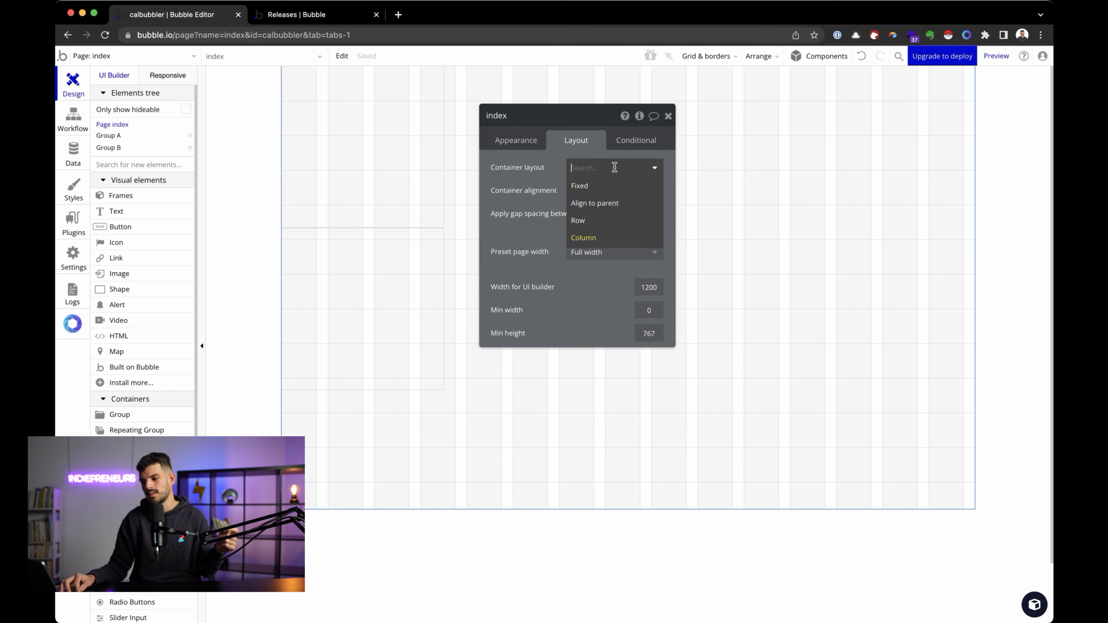
pyautogui.click(612, 185)
pyautogui.click(309, 292)
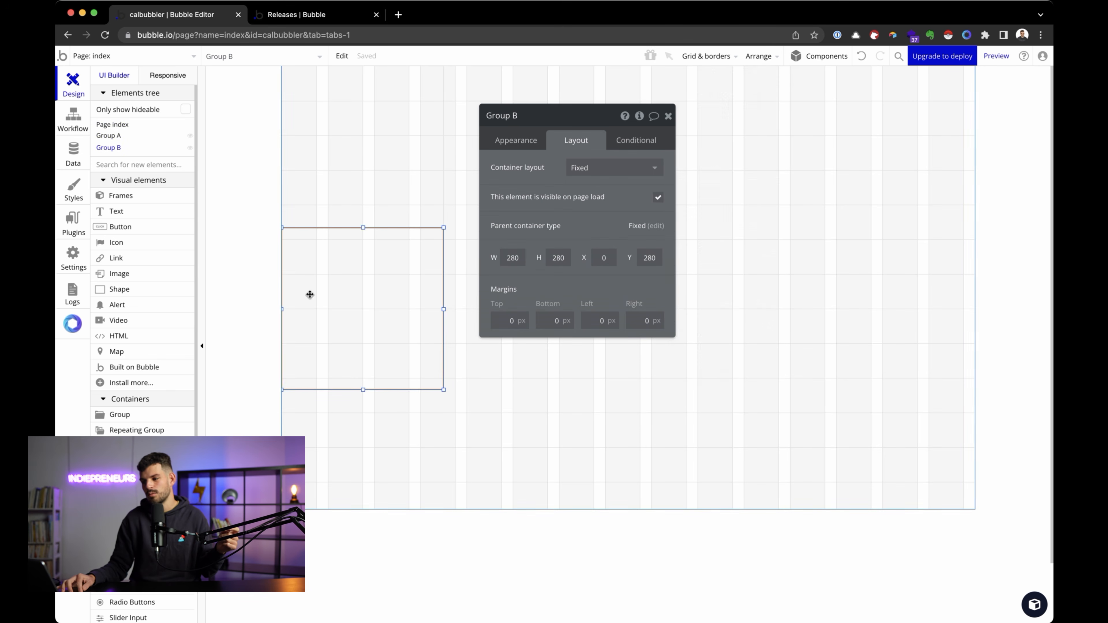
pyautogui.click(764, 63)
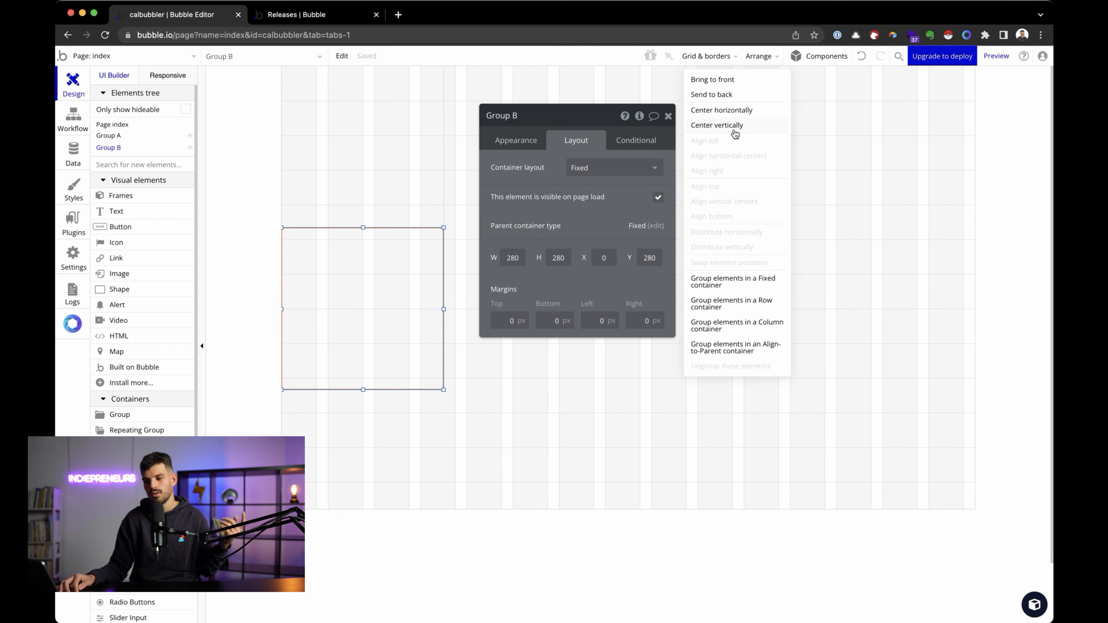
# Step: Set the lower group's container layout to Column and compare the Arrange commands for the page and that group
pyautogui.click(627, 169)
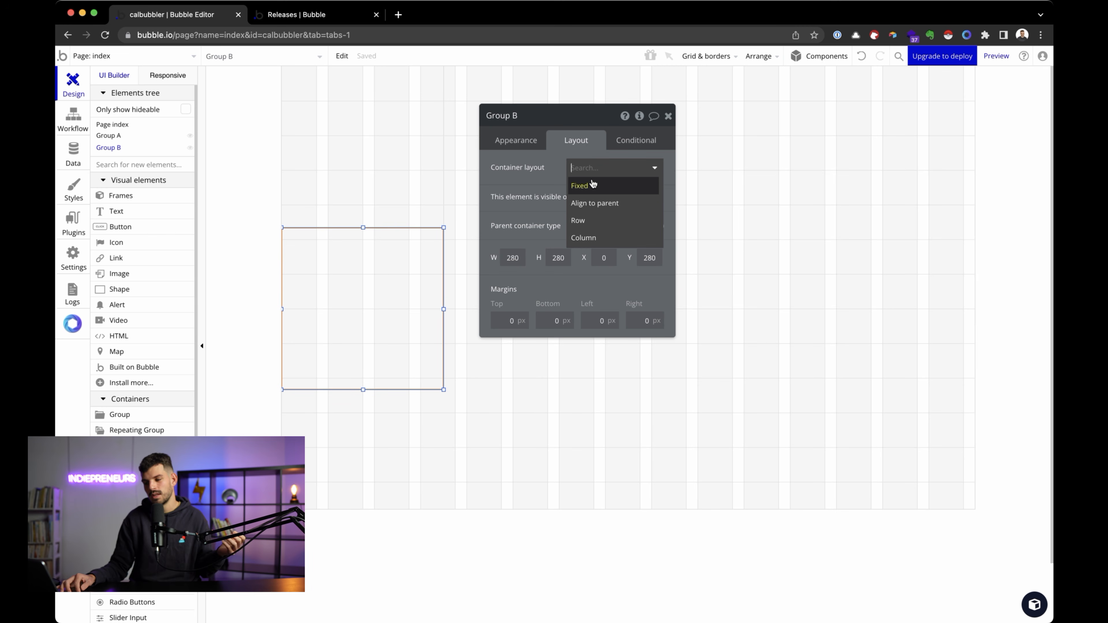
pyautogui.click(597, 238)
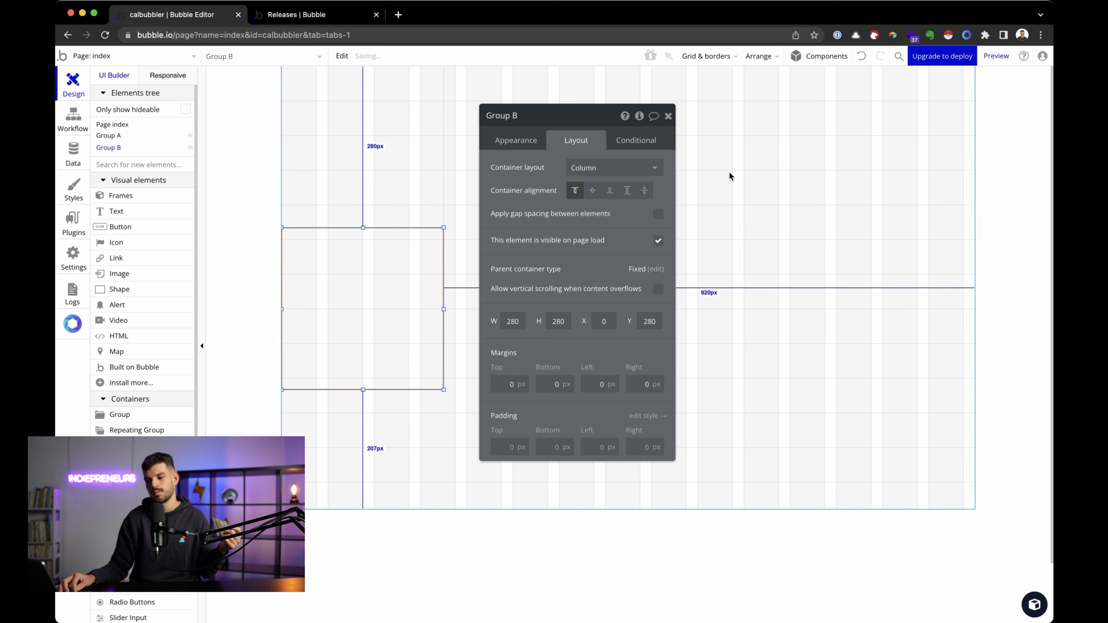
pyautogui.click(728, 172)
pyautogui.click(758, 60)
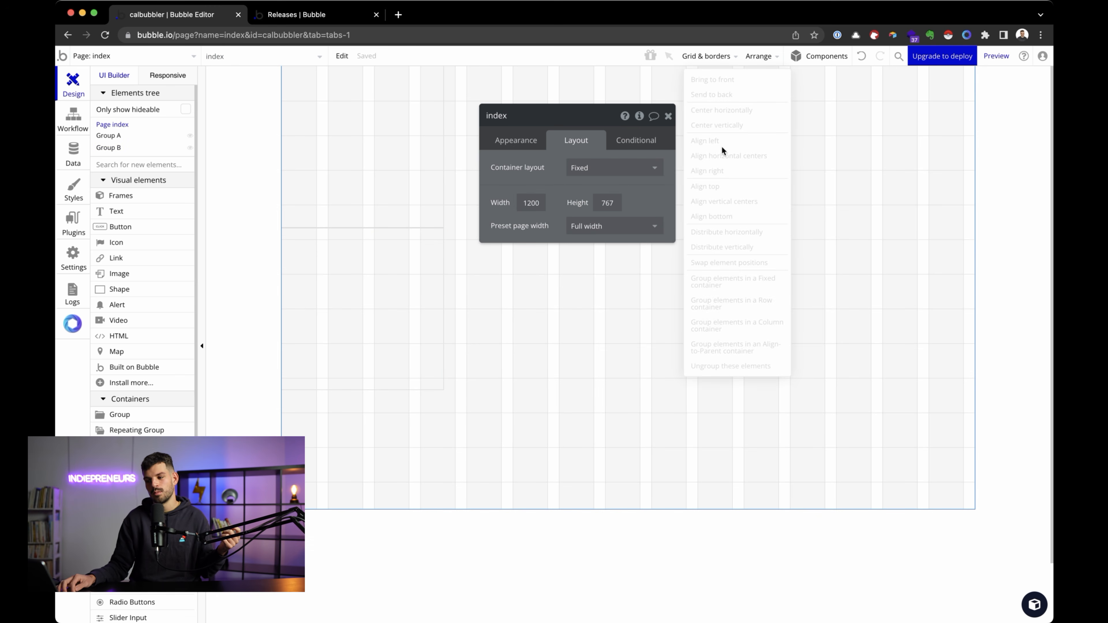
pyautogui.click(391, 280)
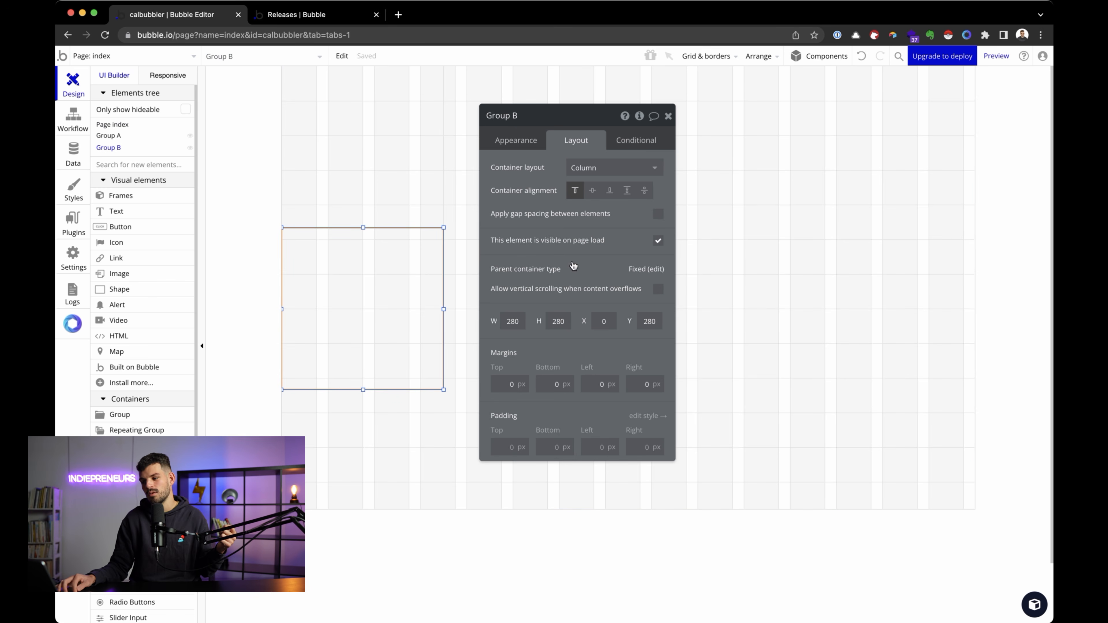
pyautogui.click(751, 62)
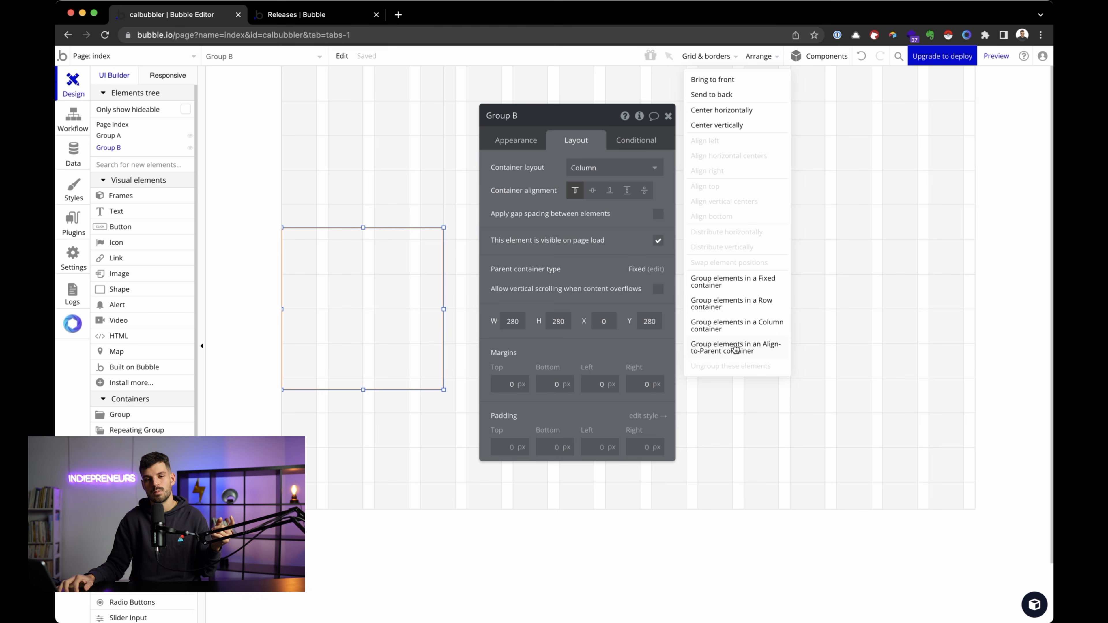
# Step: View the component library's prebuilt sections and close the library
pyautogui.moveTo(735, 348)
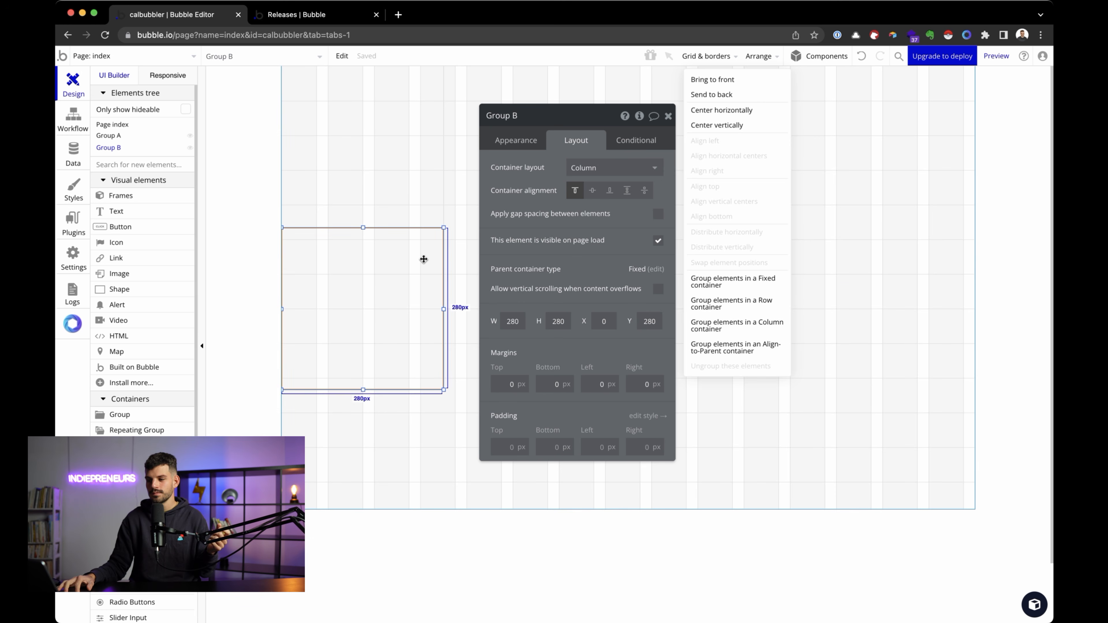
pyautogui.click(837, 65)
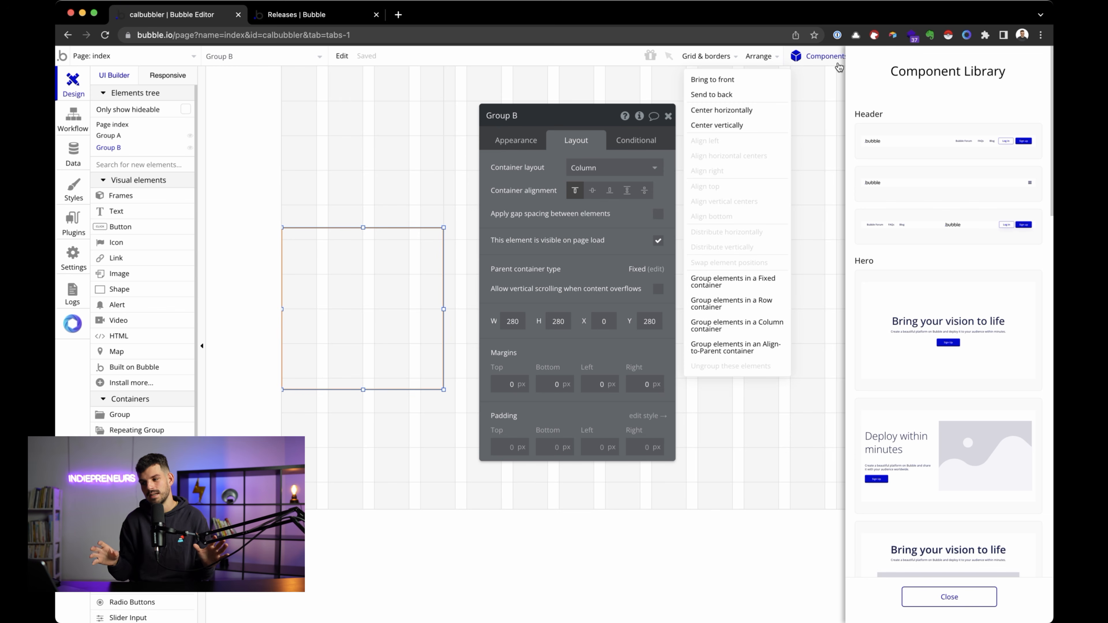
pyautogui.click(838, 65)
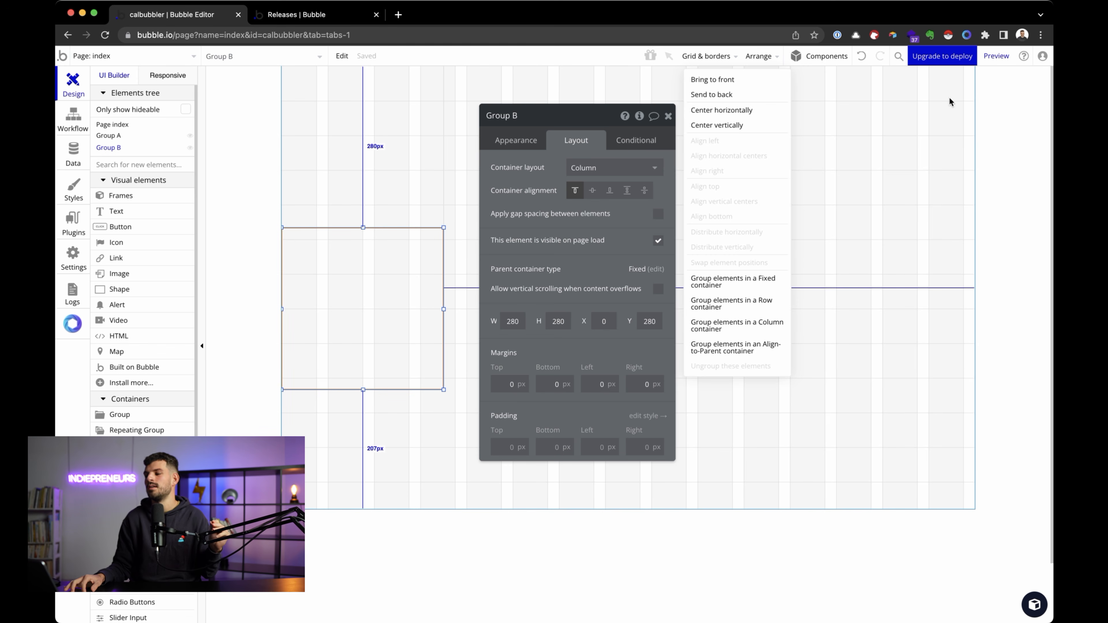
# Step: Review the criteria offered by the app search tool, close it, and check the available preview modes
pyautogui.click(899, 57)
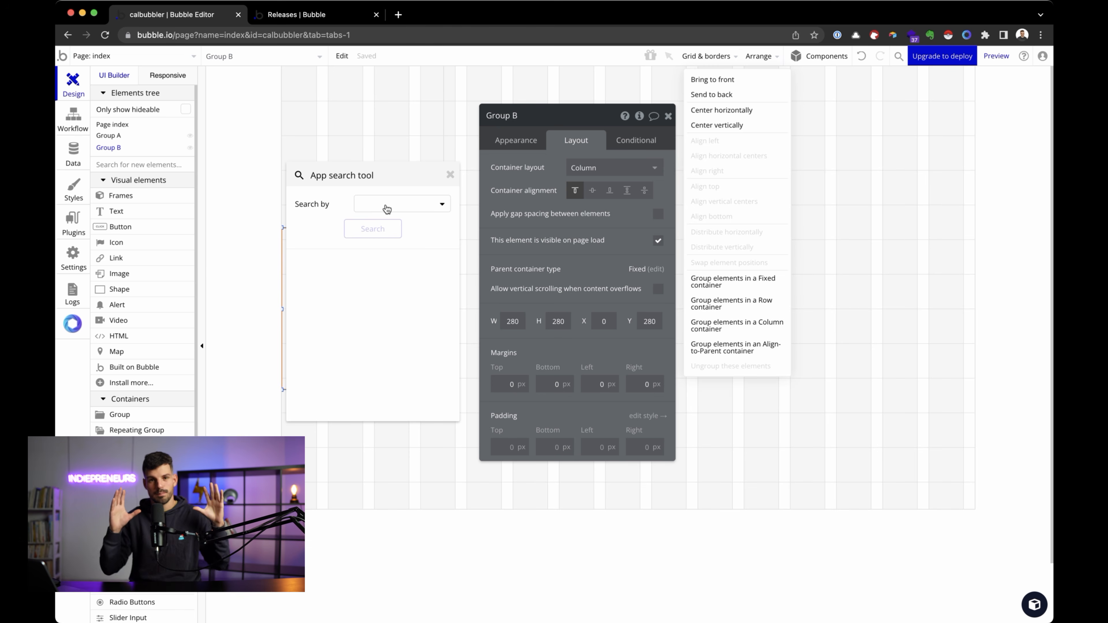
pyautogui.click(387, 209)
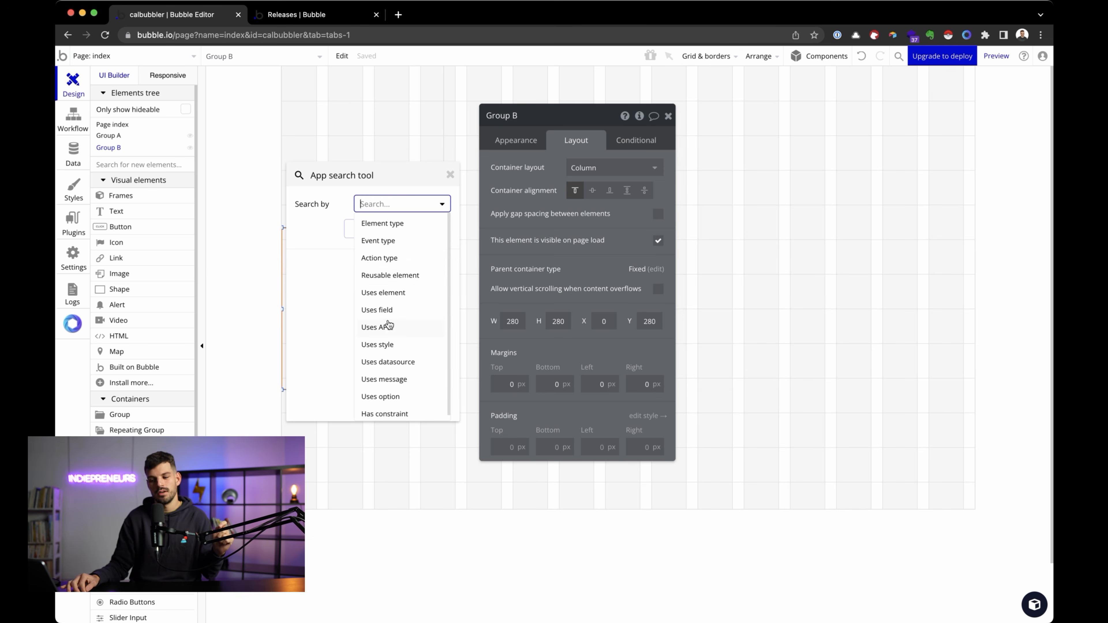
pyautogui.click(307, 267)
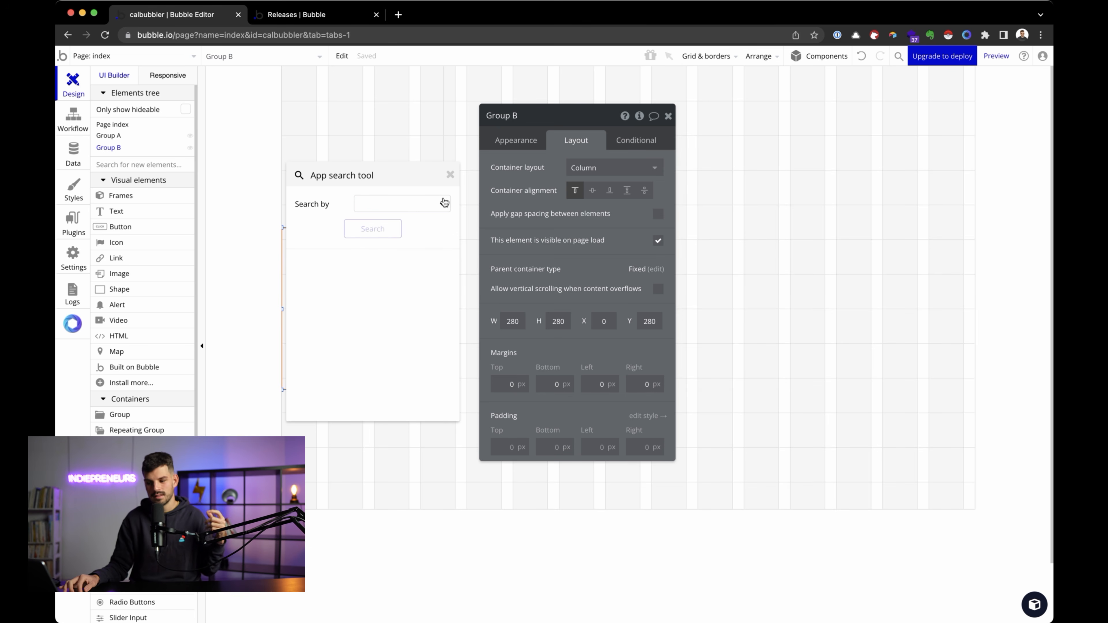
pyautogui.click(451, 175)
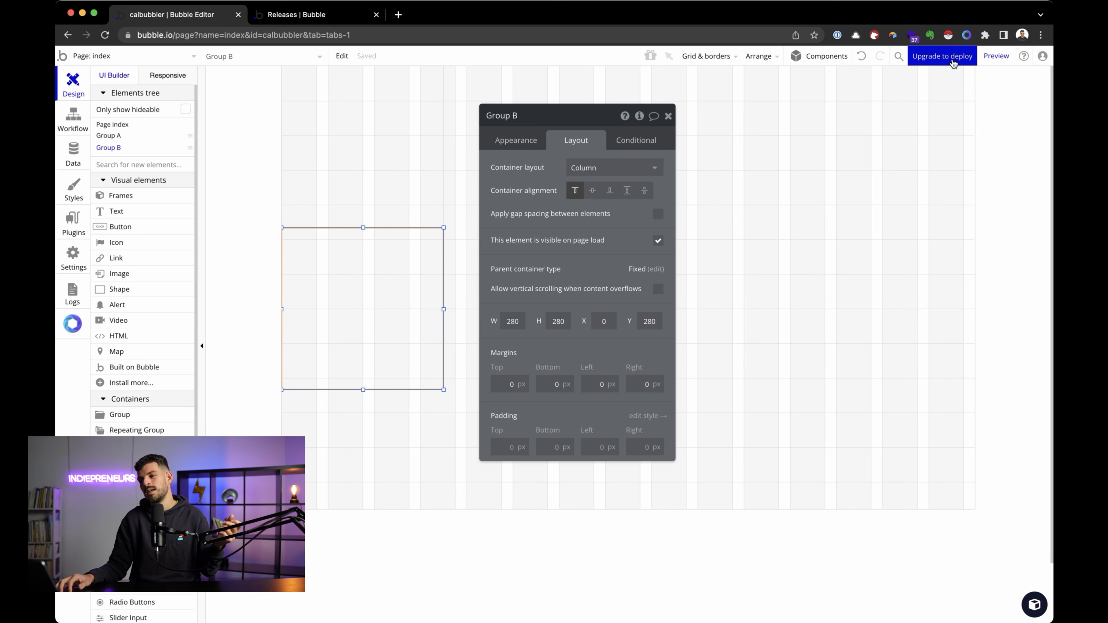
pyautogui.moveTo(1002, 63)
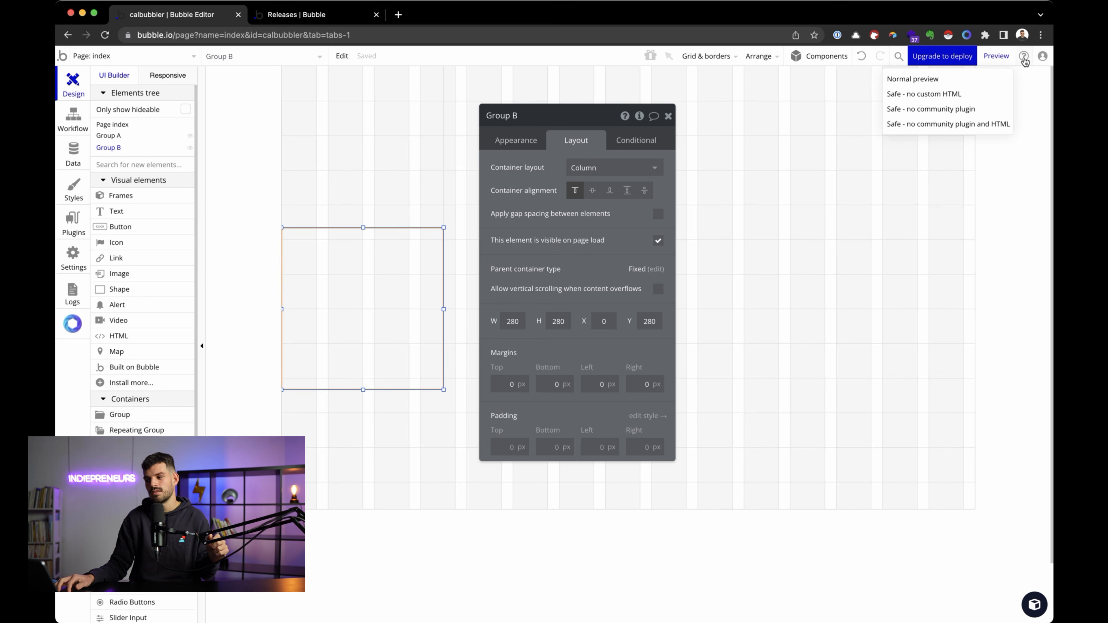
# Step: Close the lower group's property editor and delete both groups from the index page
pyautogui.click(666, 118)
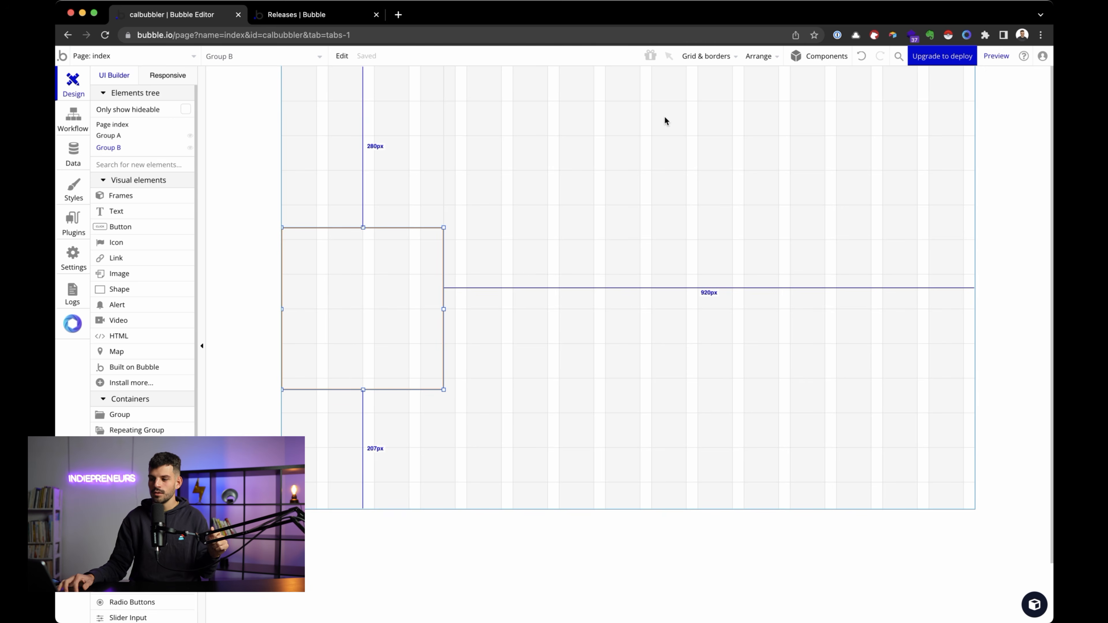
pyautogui.press('Delete')
pyautogui.click(363, 213)
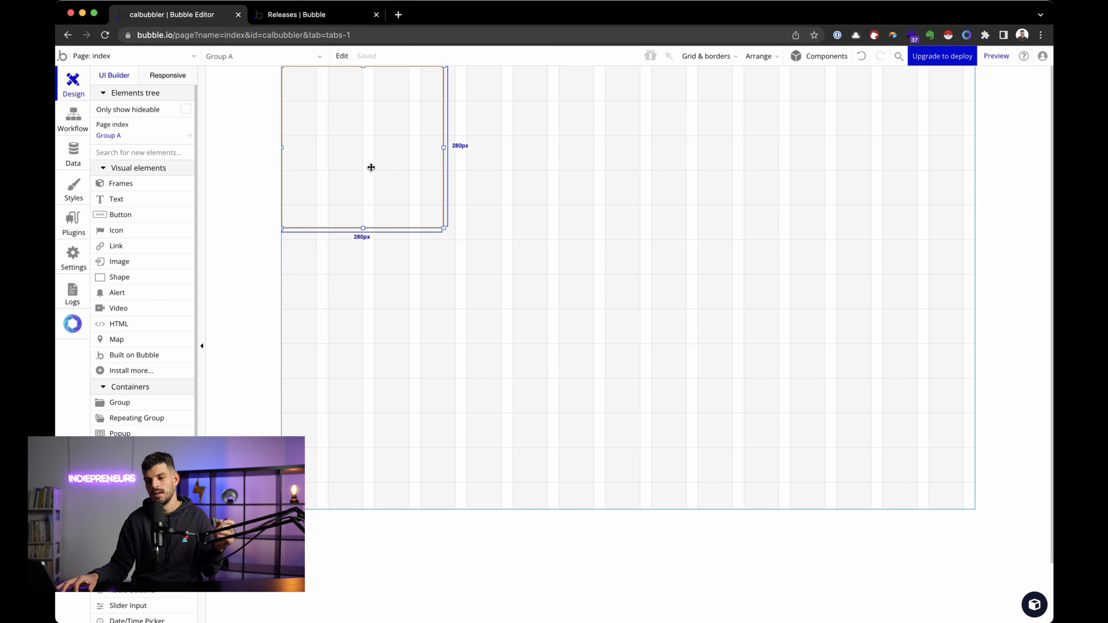
pyautogui.press('Delete')
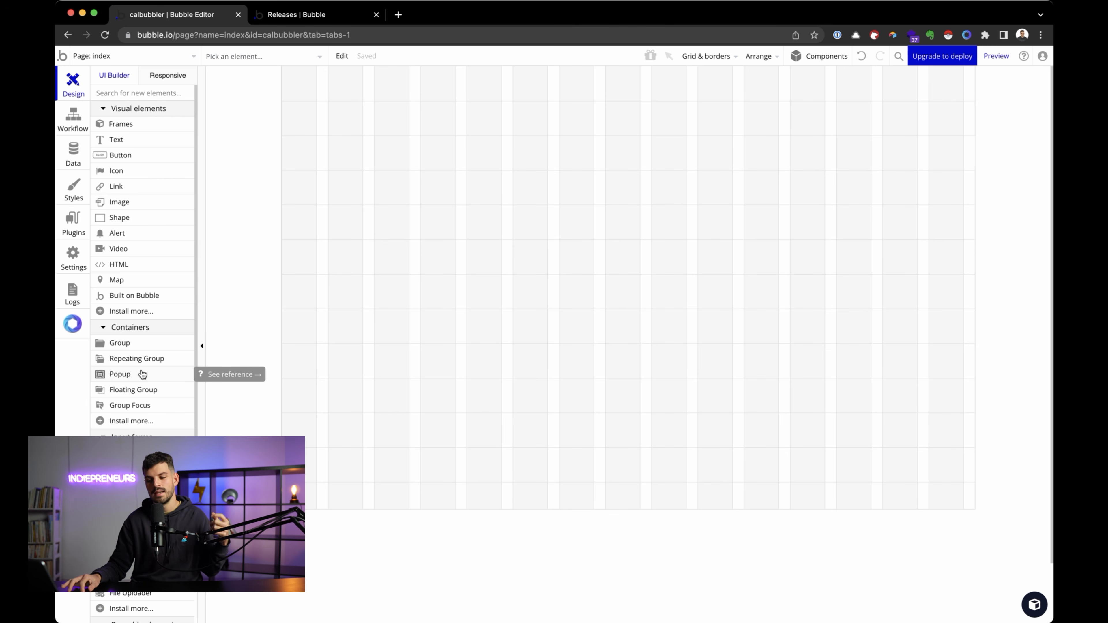
# Step: Look through the available visual elements, containers and input forms, and view the index page's responsive layout
pyautogui.scroll(-3, 142, 374)
pyautogui.scroll(-1, 142, 374)
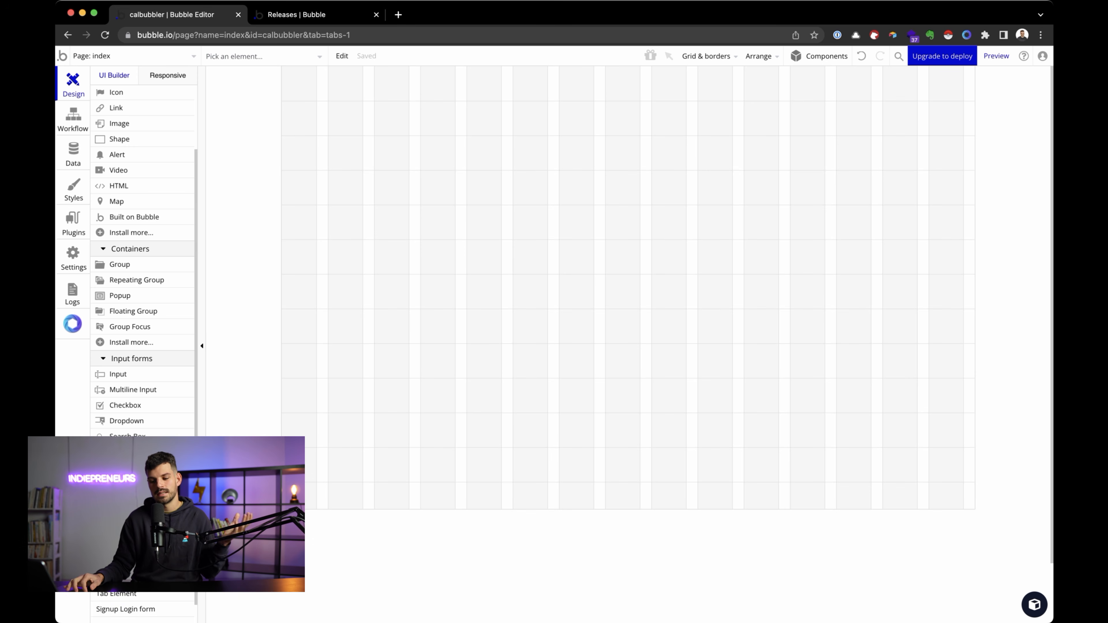
pyautogui.scroll(-2, 144, 262)
pyautogui.scroll(4, 144, 262)
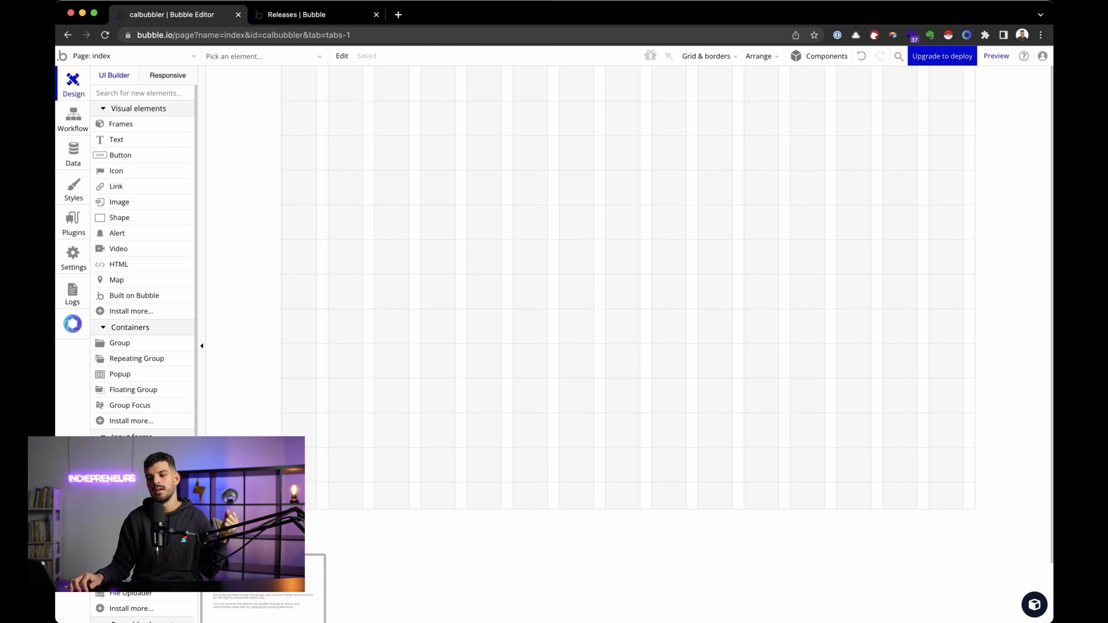
pyautogui.scroll(-5, 144, 262)
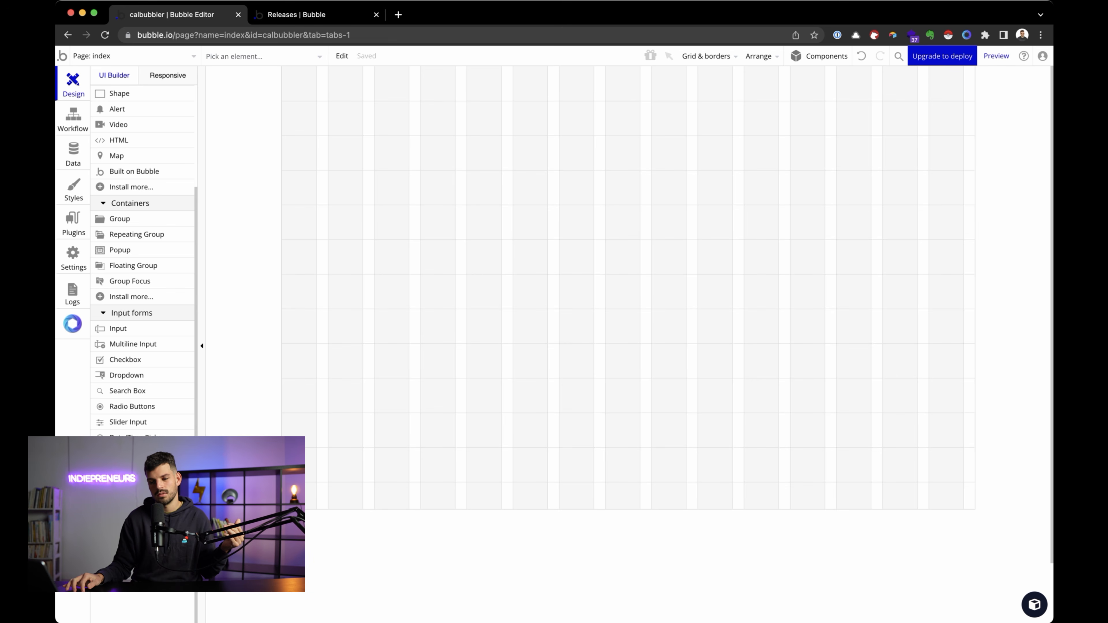
pyautogui.scroll(3, 144, 262)
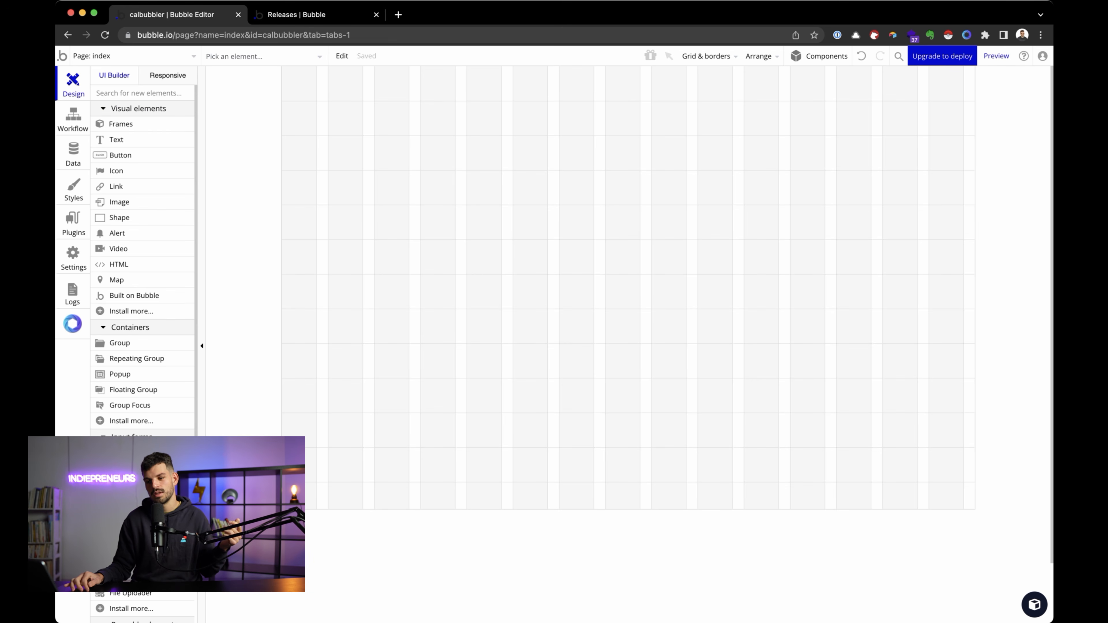
pyautogui.click(162, 78)
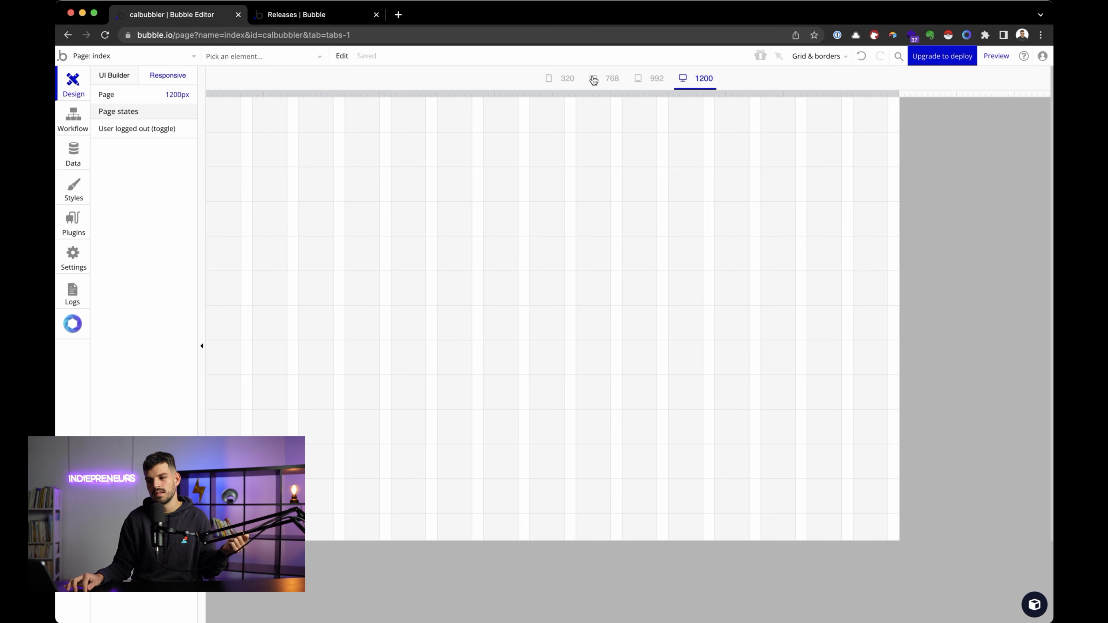
# Step: Add a Page is loaded event to the index page's workflows and view the actions available for it
pyautogui.click(75, 125)
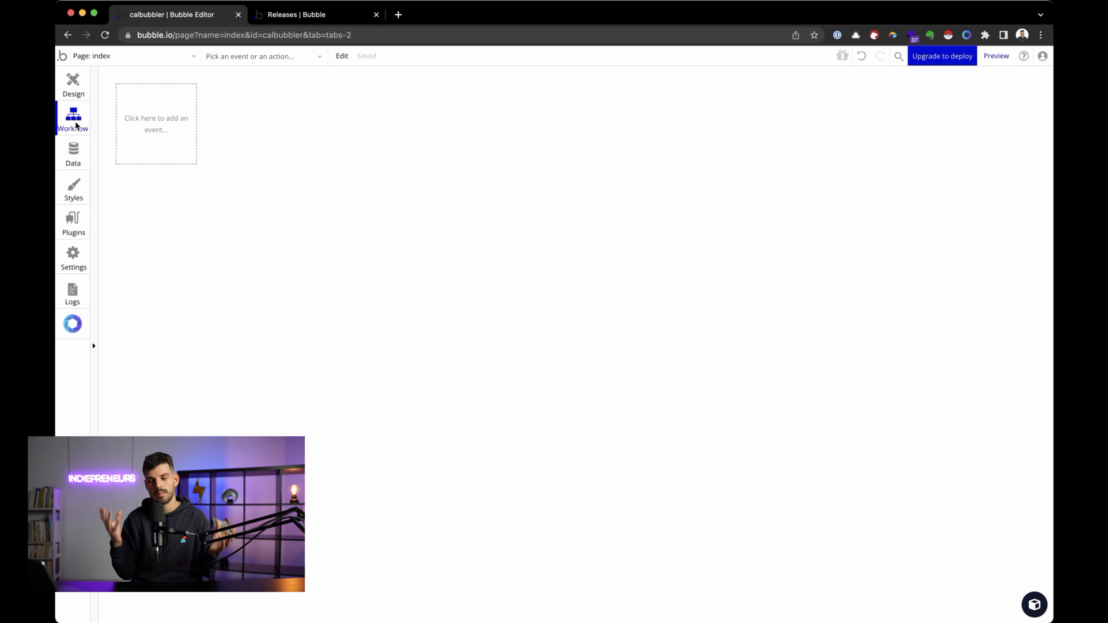
pyautogui.click(74, 90)
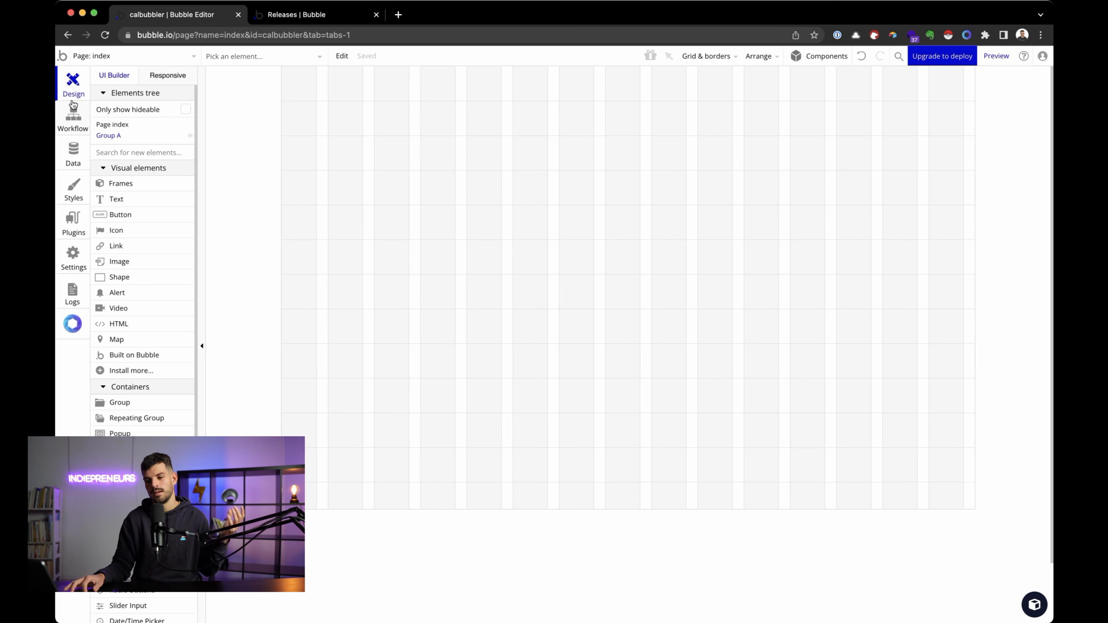
pyautogui.click(69, 115)
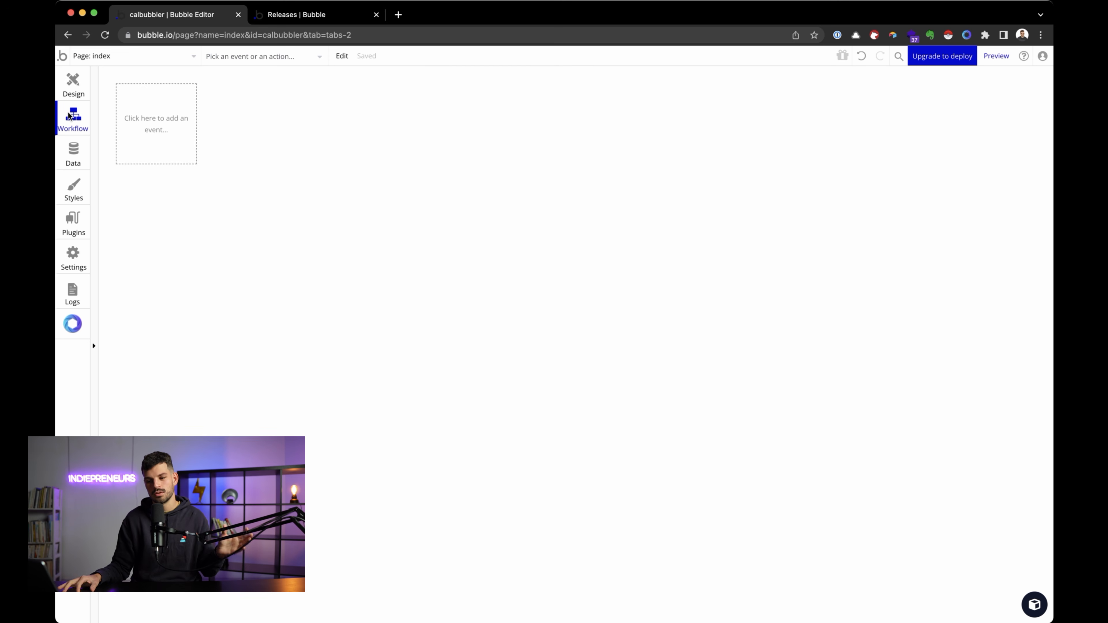
pyautogui.click(156, 131)
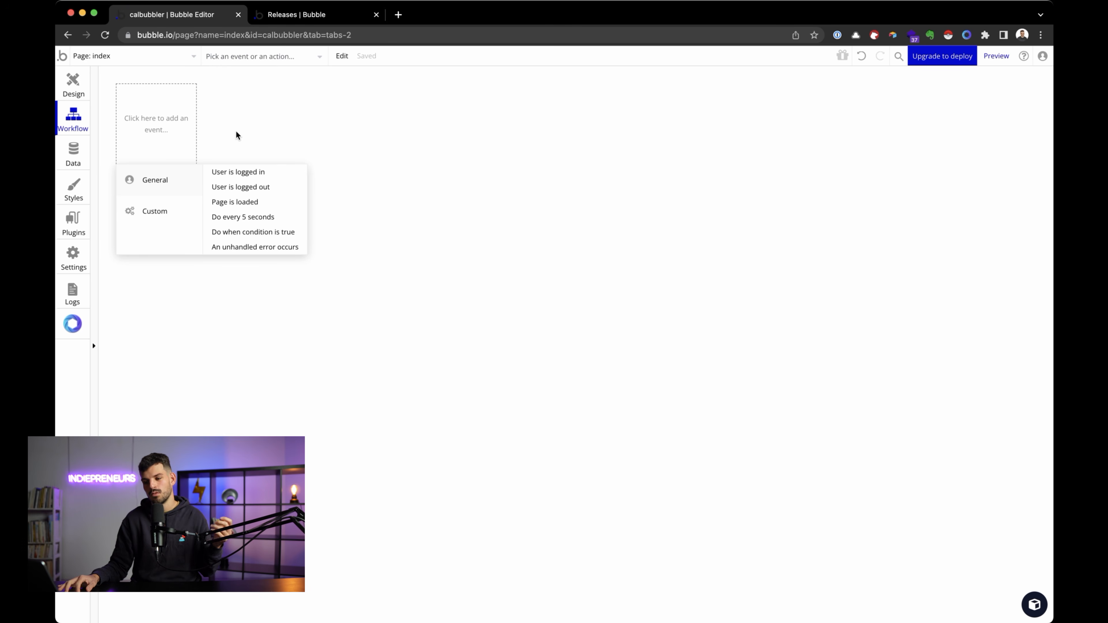
pyautogui.click(237, 203)
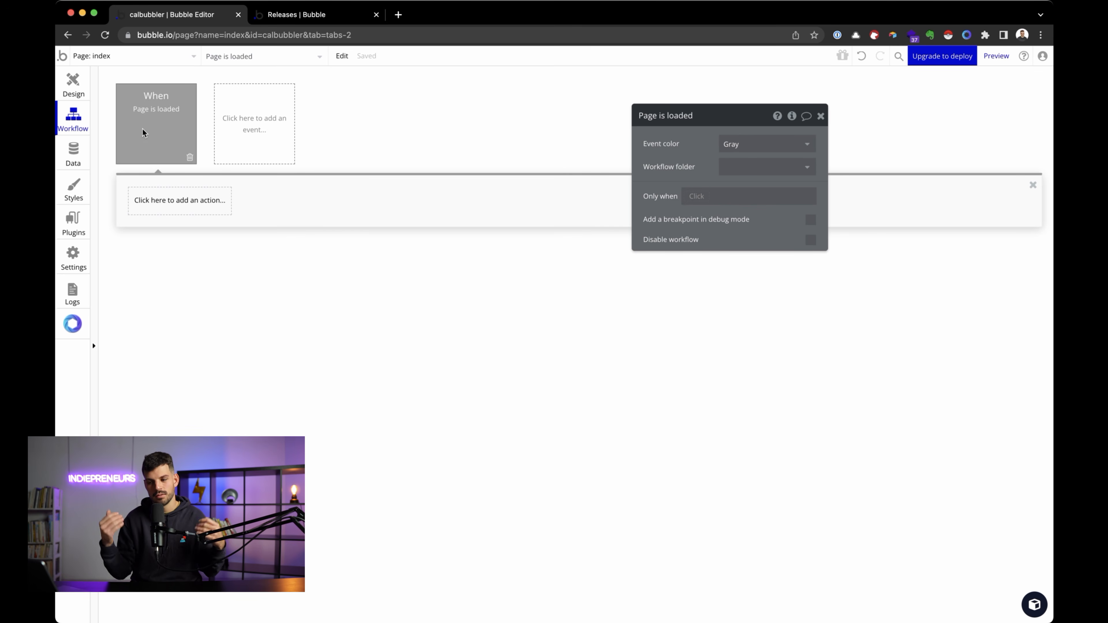
pyautogui.click(153, 209)
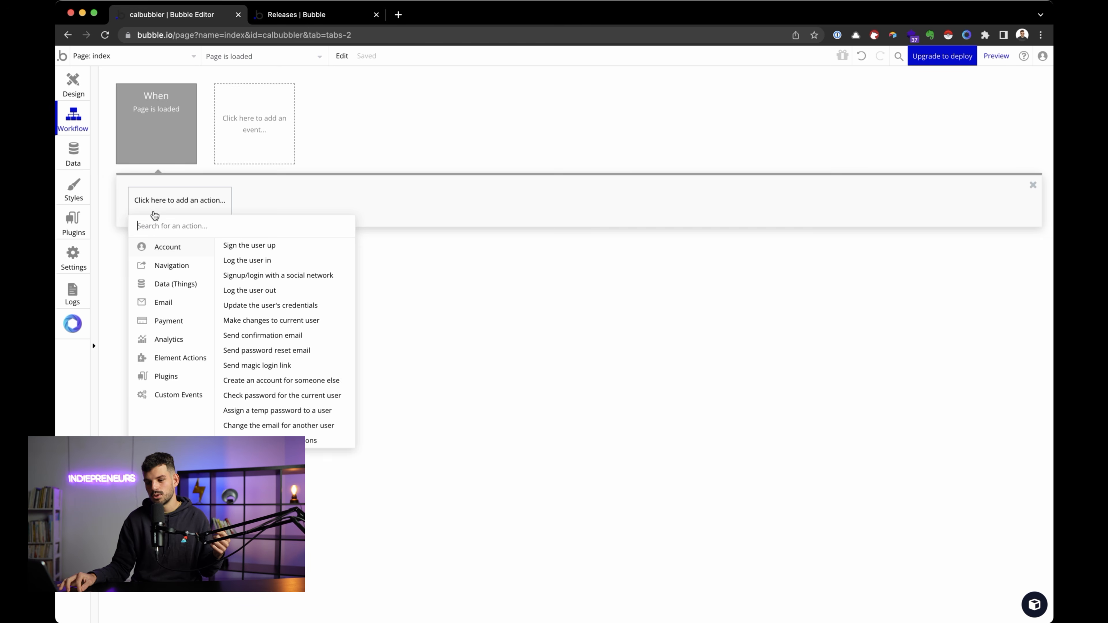
# Step: Review the app's data types and examine the Primary Button element style
pyautogui.click(73, 149)
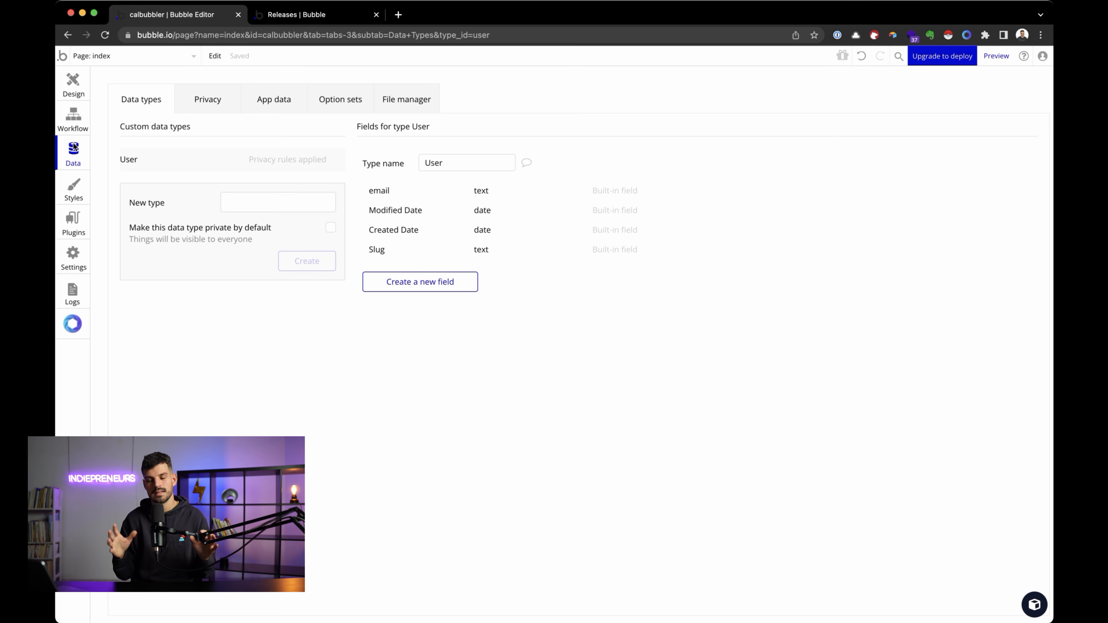
pyautogui.click(80, 197)
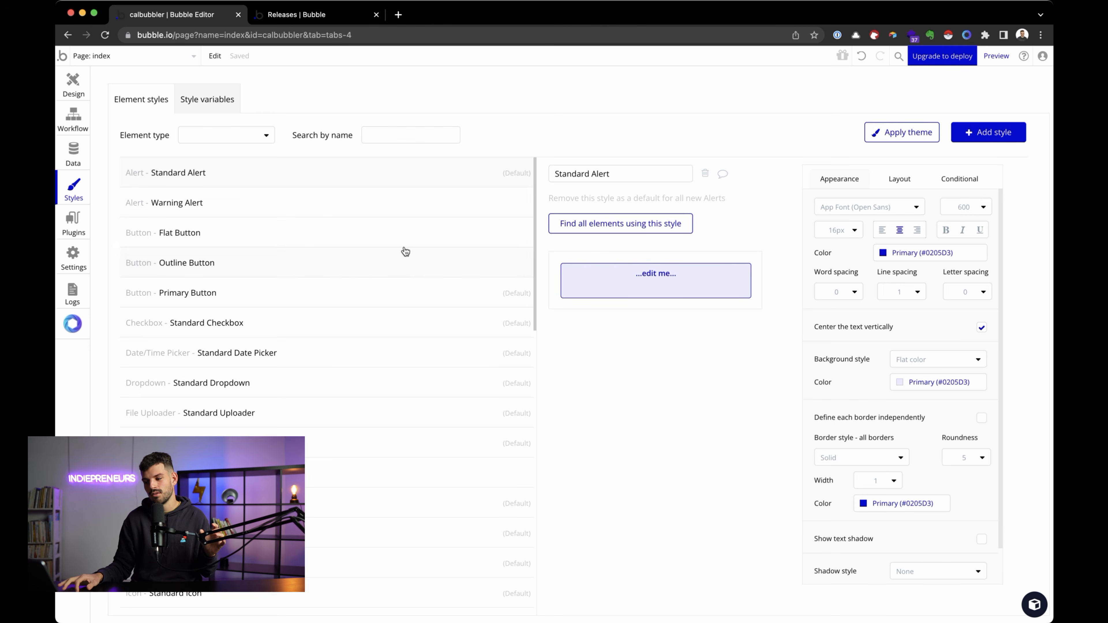
pyautogui.moveTo(383, 332)
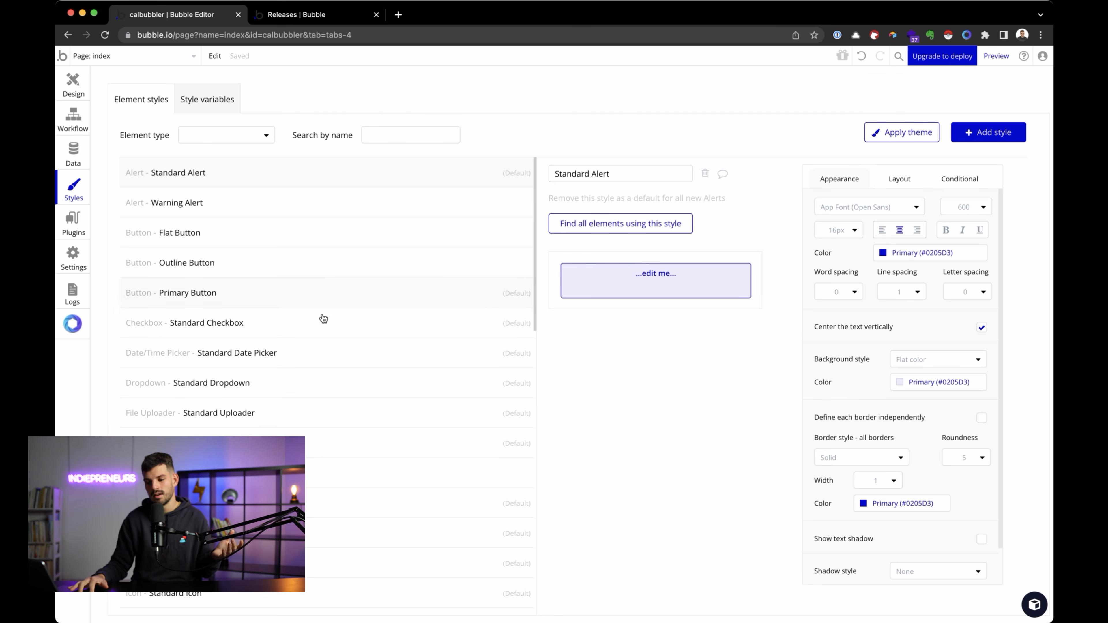
pyautogui.moveTo(281, 298)
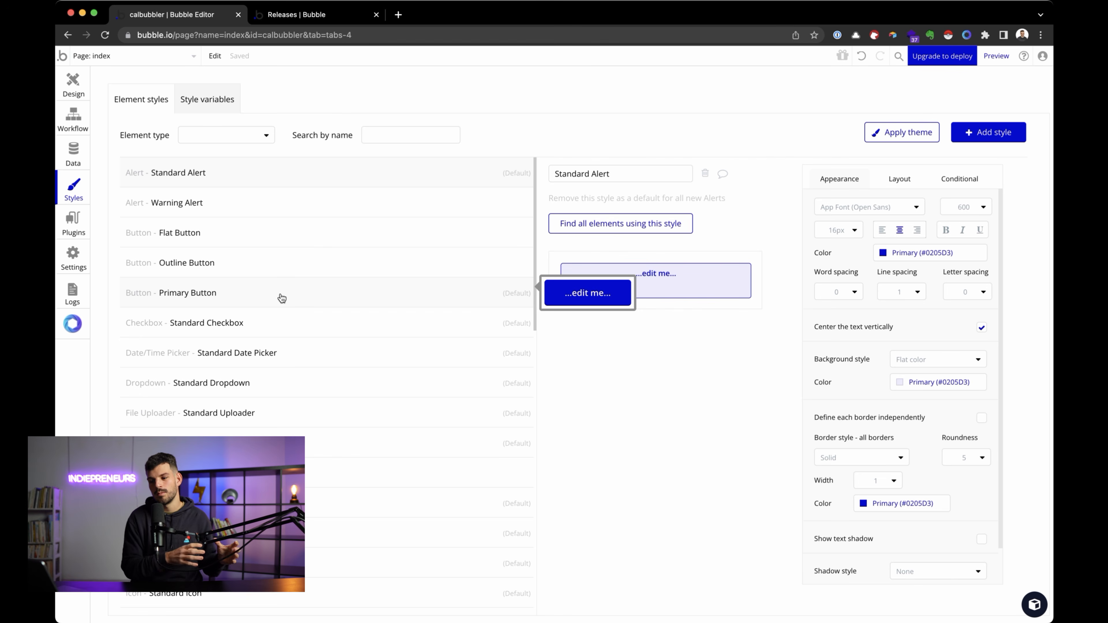
pyautogui.click(282, 298)
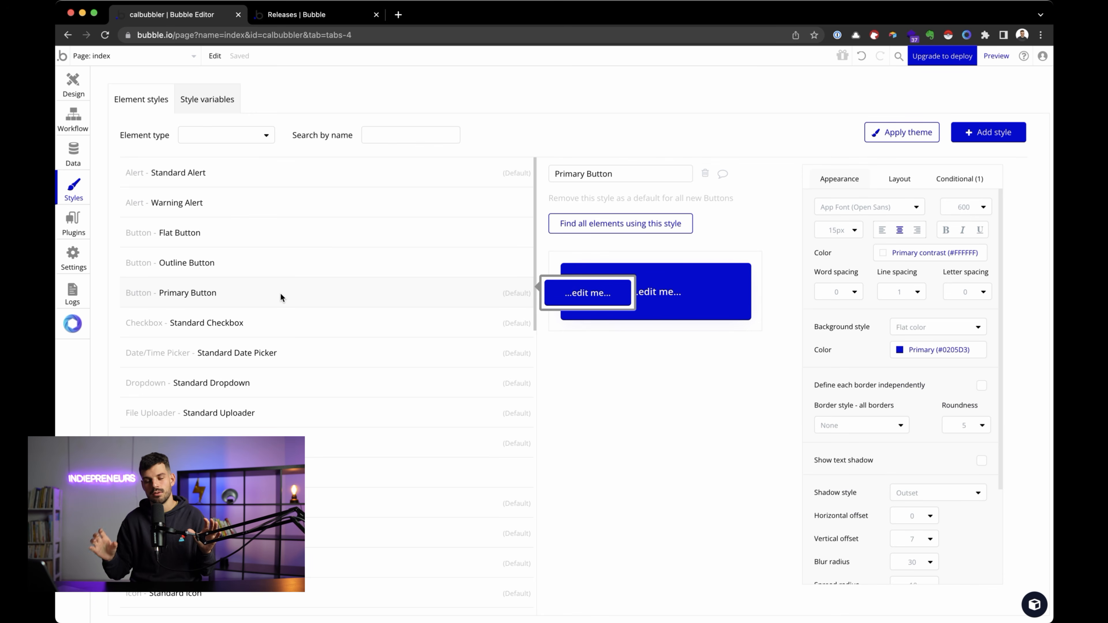
# Step: View the catalogue of plugins available to install and close it without installing any
pyautogui.click(68, 232)
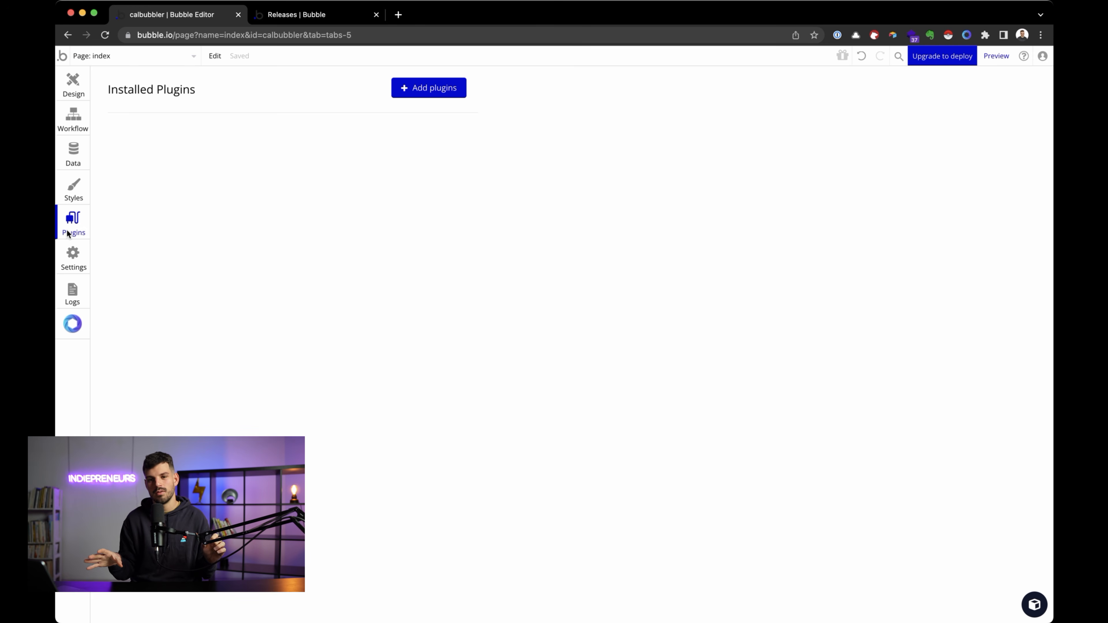
pyautogui.click(428, 88)
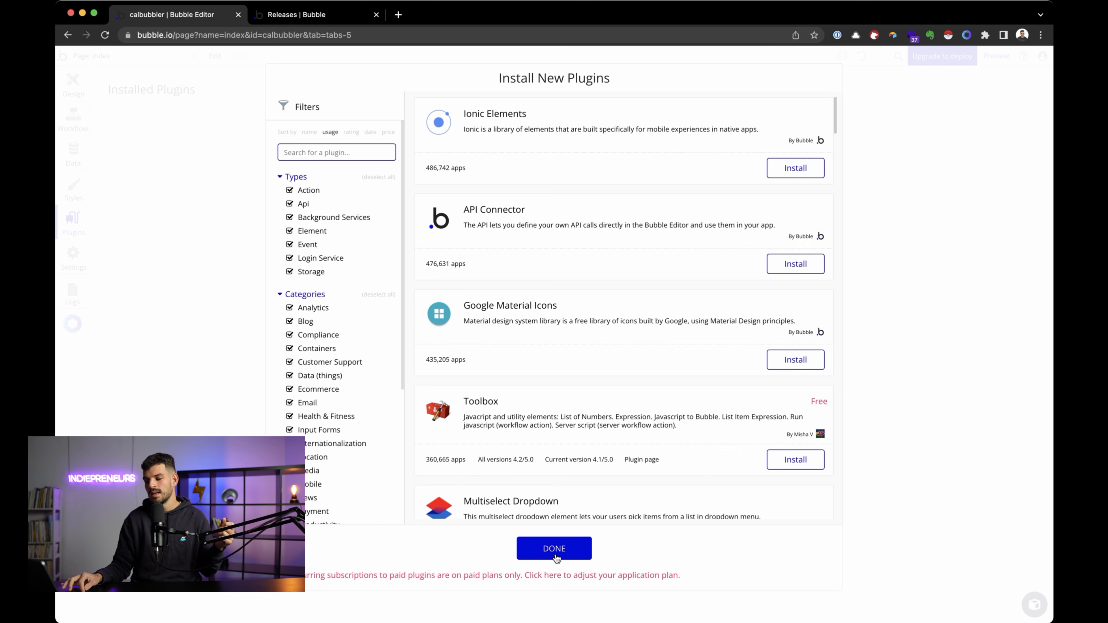
pyautogui.click(555, 549)
# Step: Review the application plan settings and the capacity, server and scheduler logs
pyautogui.click(69, 266)
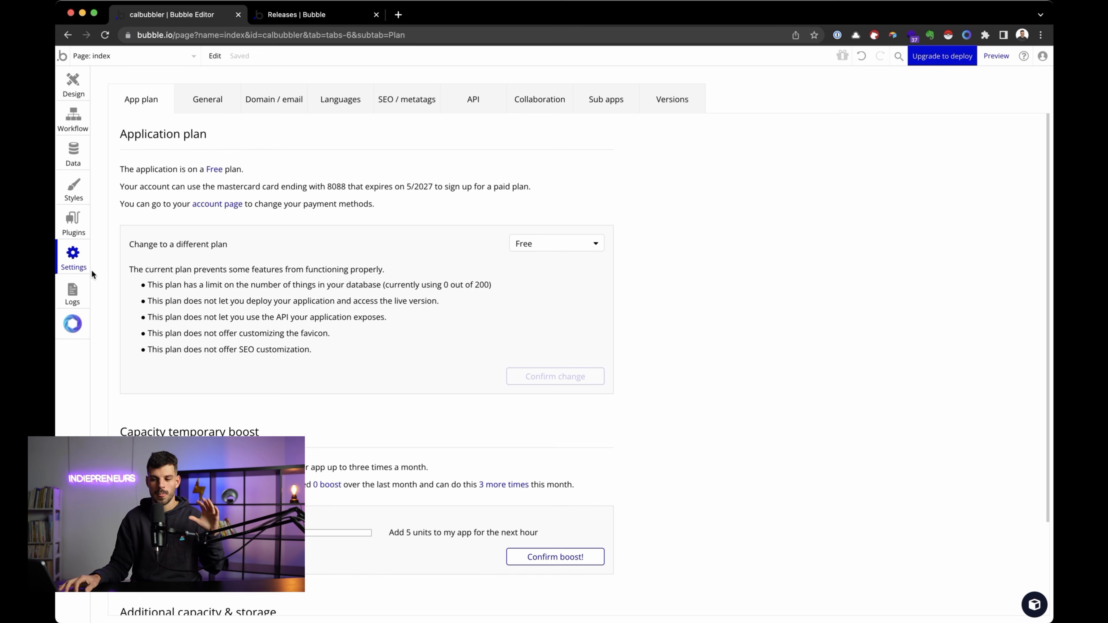
pyautogui.click(79, 284)
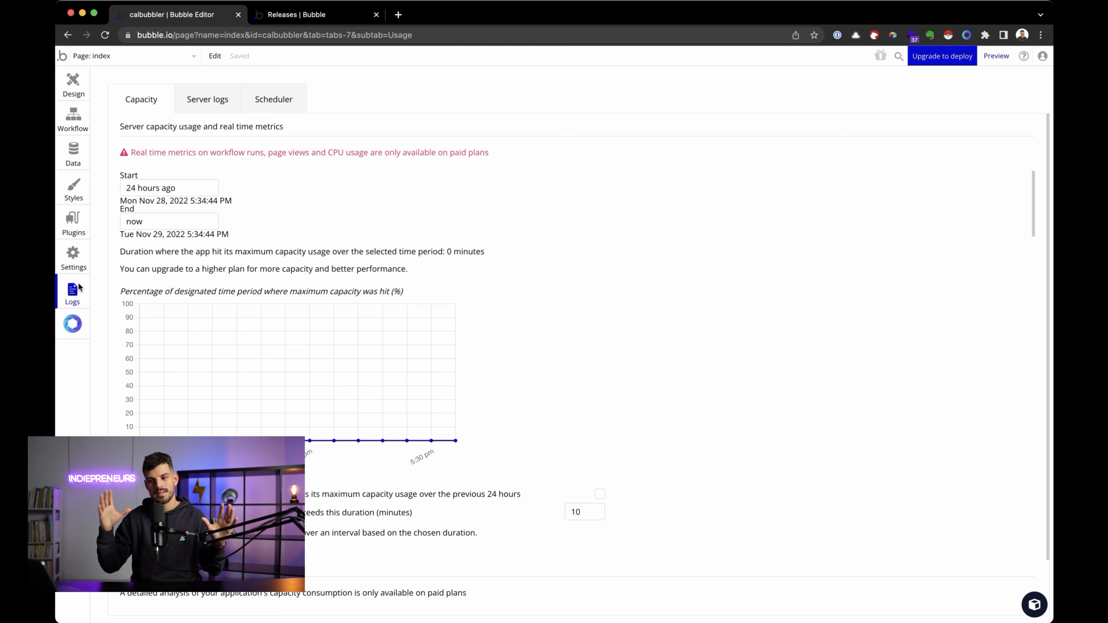
pyautogui.click(202, 110)
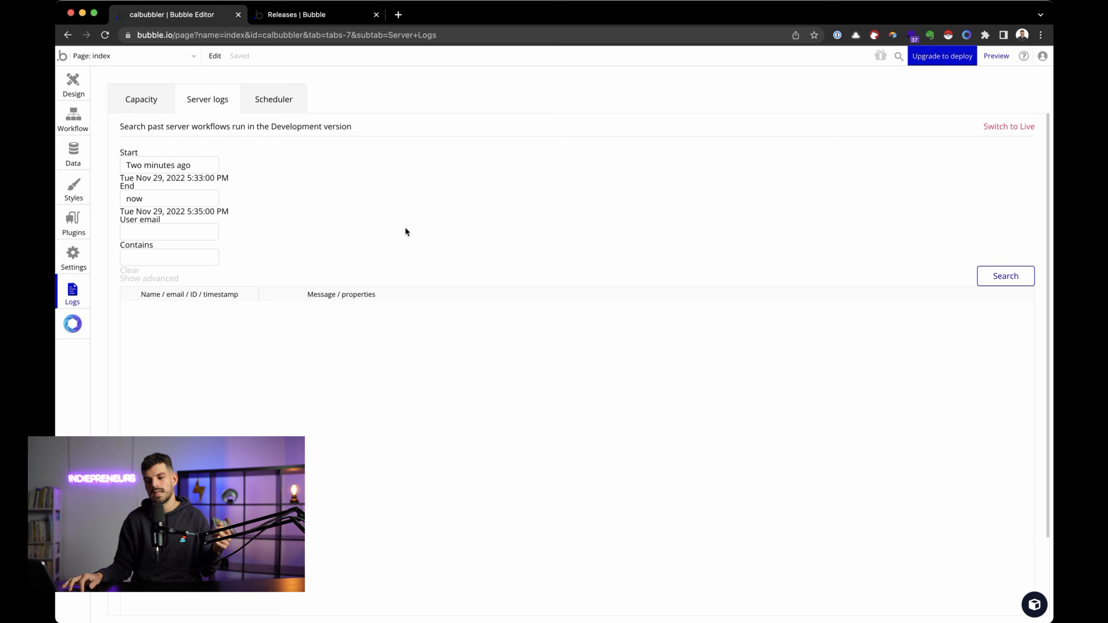
pyautogui.click(293, 105)
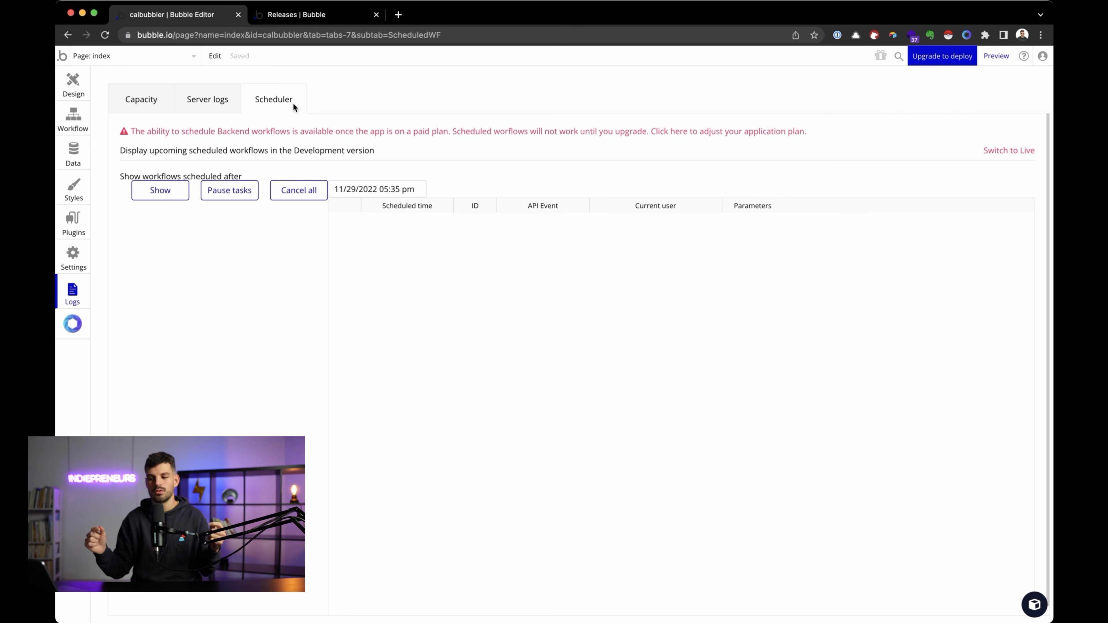